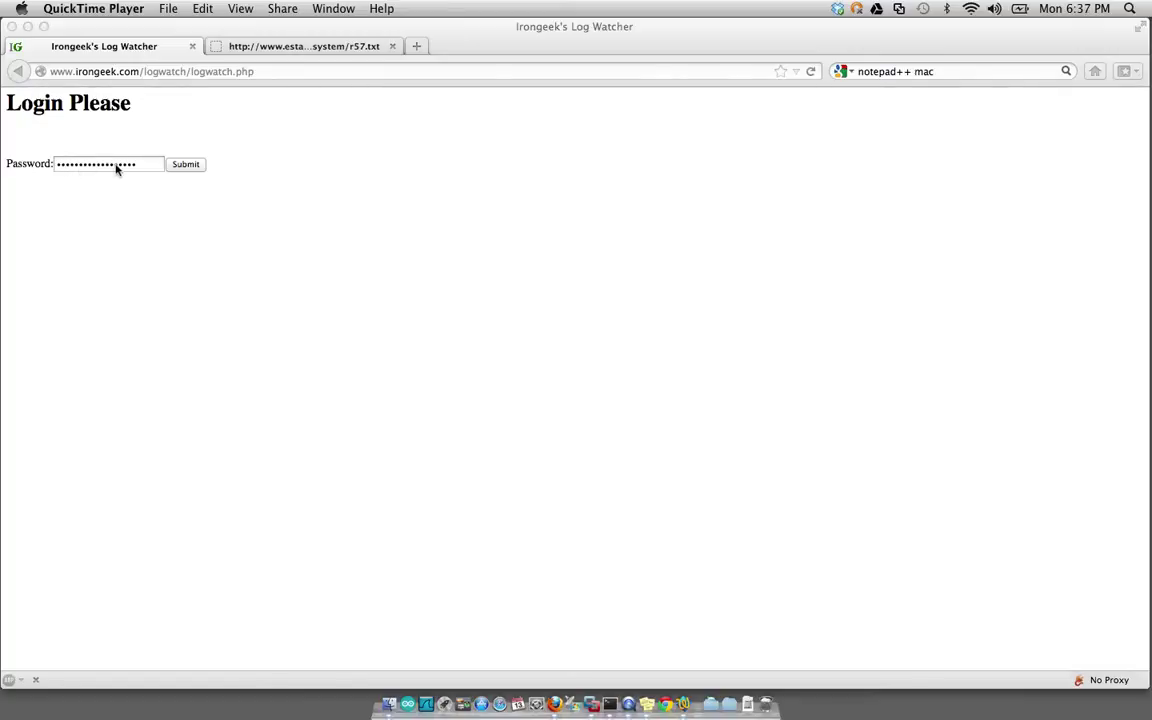
Step: Submit the password to open the Log Watcher dashboard of top 403, 404 and 5xx offenders
{"action": "left_click", "coordinate": [184, 167]}
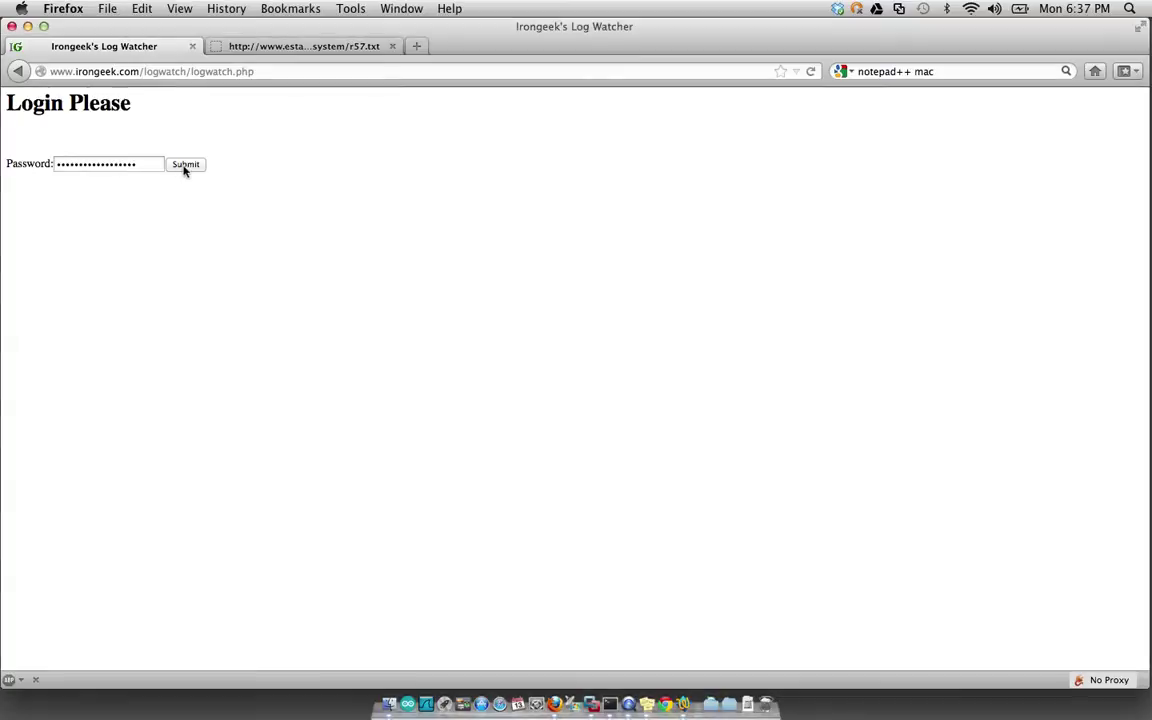
{"action": "left_click", "coordinate": [185, 165]}
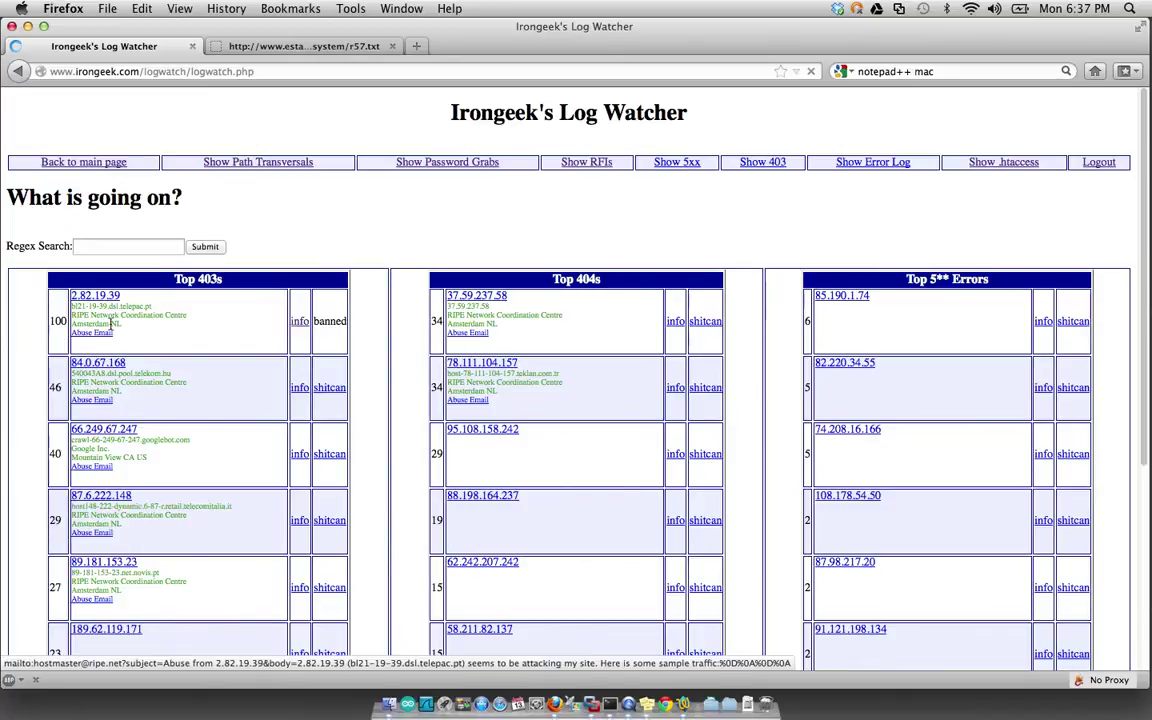
{"action": "mouse_move", "coordinate": [522, 355]}
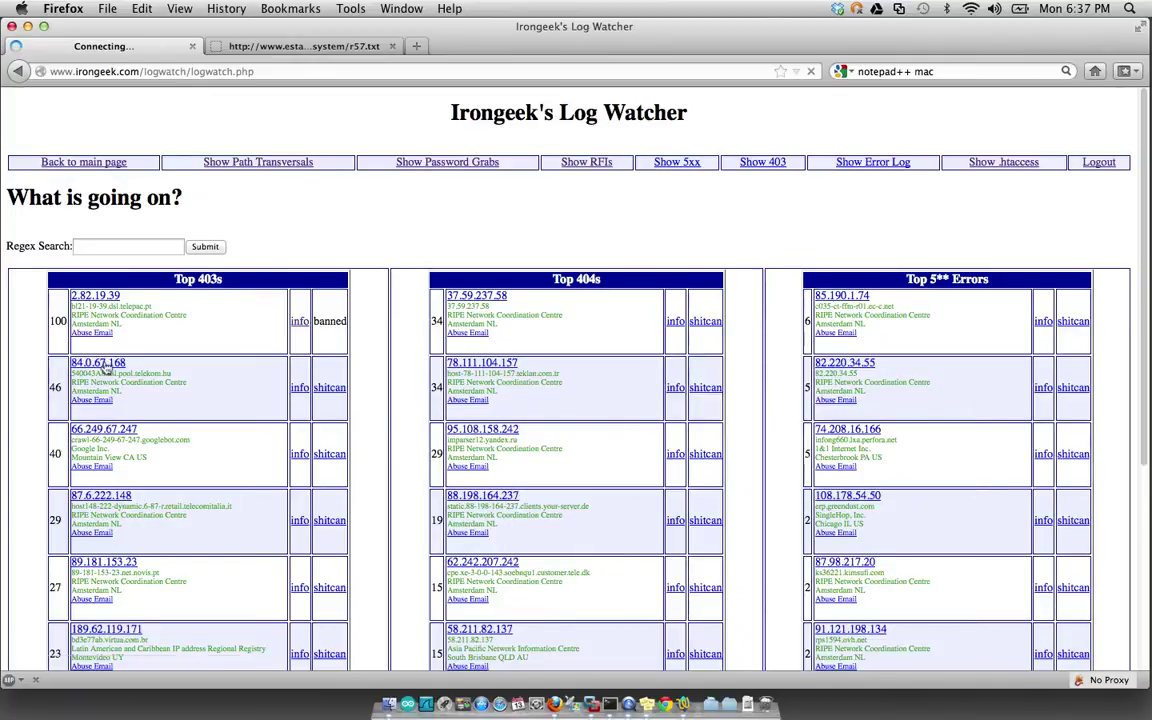
{"action": "mouse_move", "coordinate": [141, 322]}
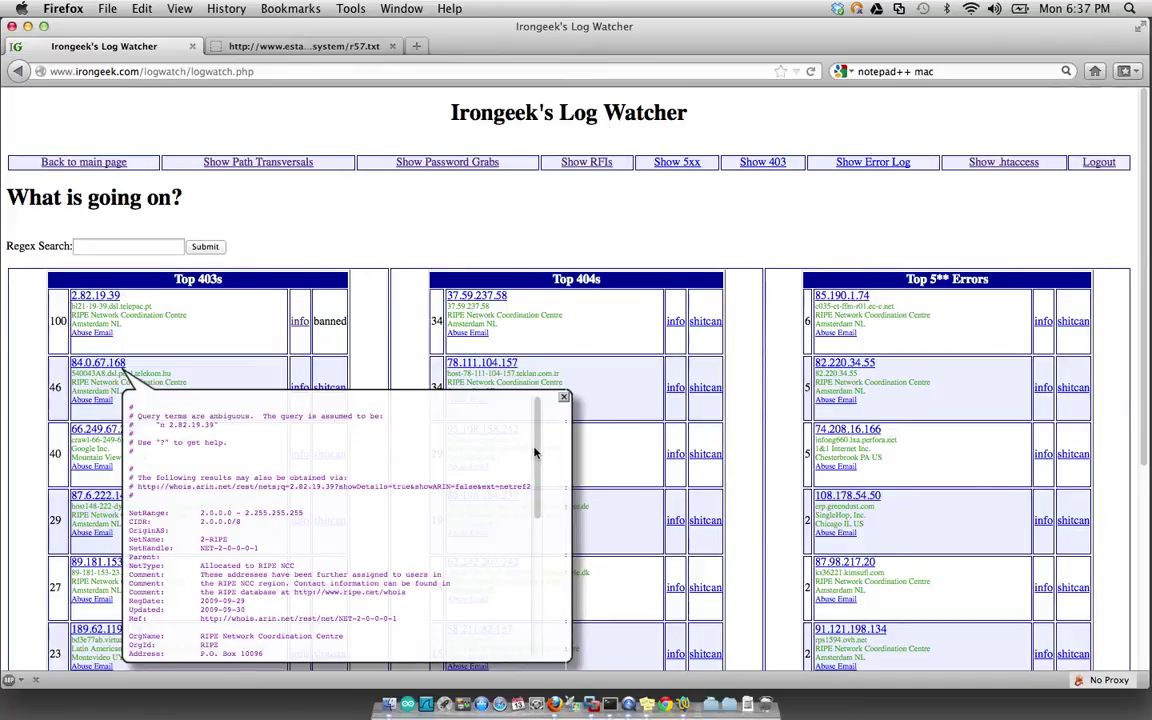
{"action": "left_click_drag", "start_coordinate": [535, 453], "coordinate": [499, 566]}
{"action": "left_click", "coordinate": [321, 341]}
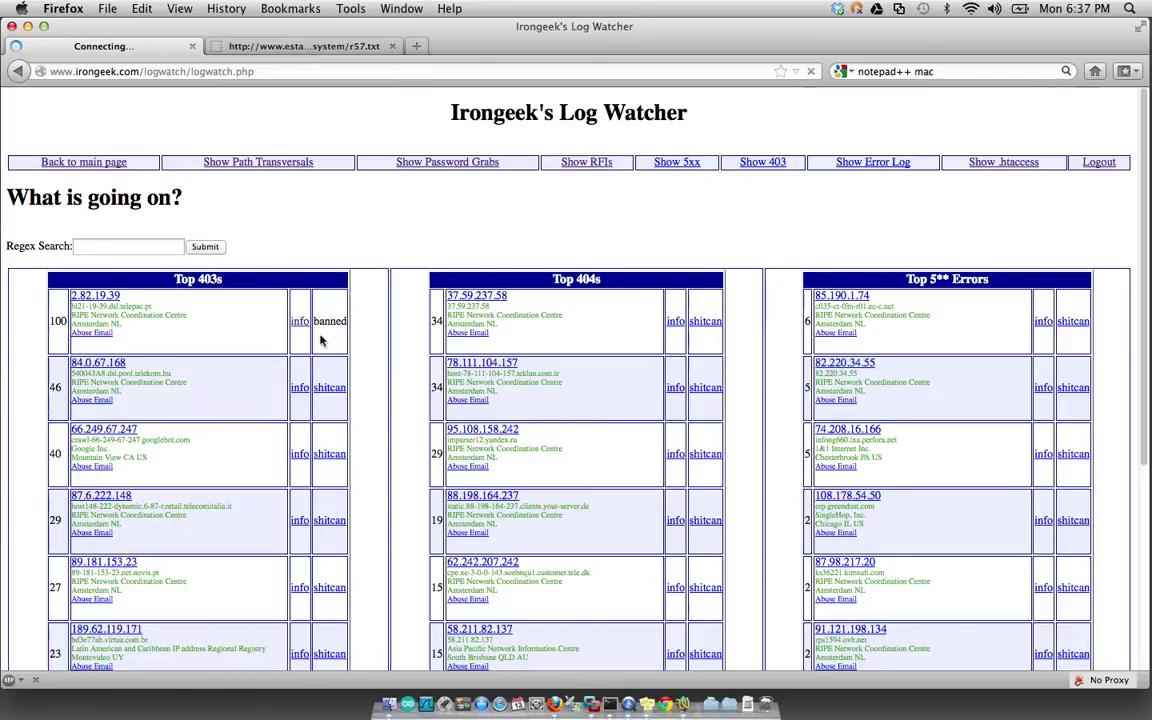
{"action": "left_click", "coordinate": [300, 321]}
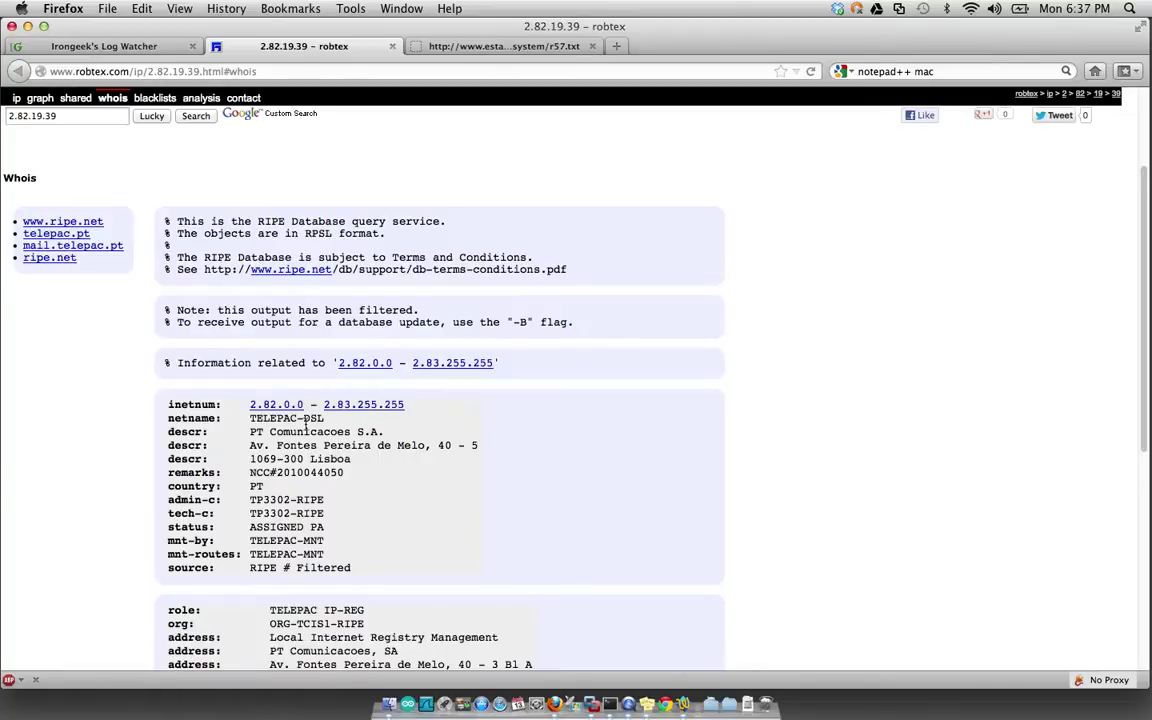
{"action": "left_click_drag", "start_coordinate": [305, 422], "coordinate": [324, 513]}
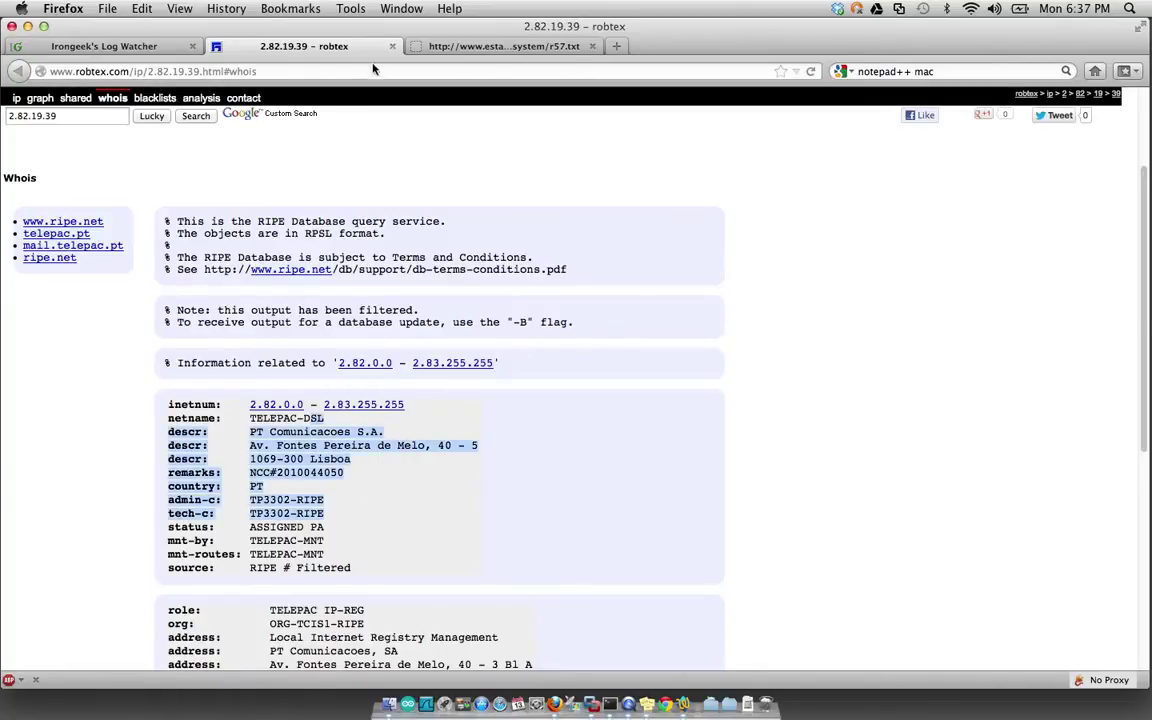
{"action": "key", "text": "super+w"}
{"action": "key", "text": "super+r"}
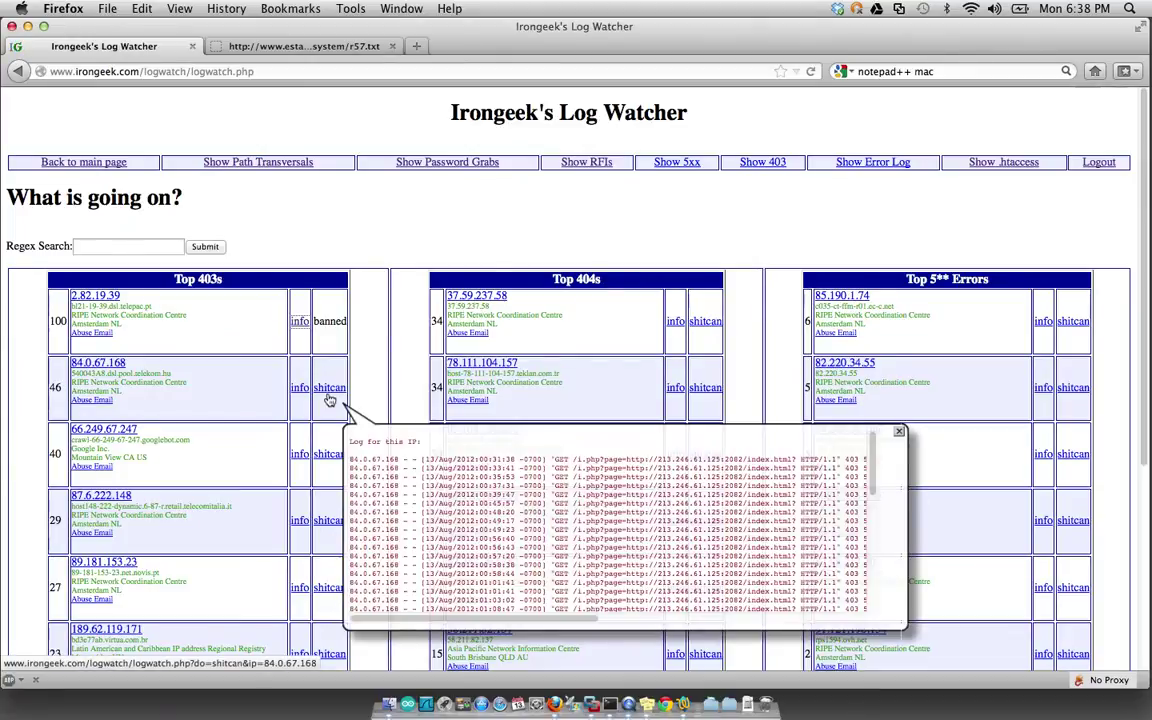
{"action": "left_click", "coordinate": [329, 398]}
{"action": "left_click", "coordinate": [322, 390]}
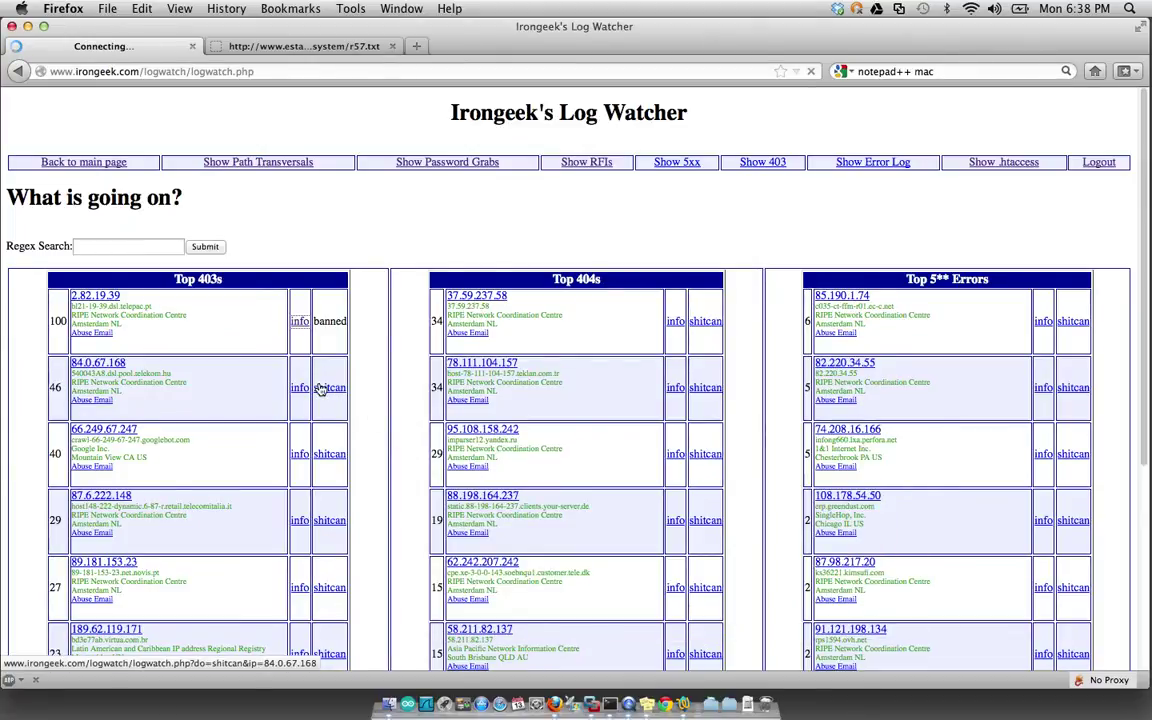
{"action": "left_click", "coordinate": [322, 389]}
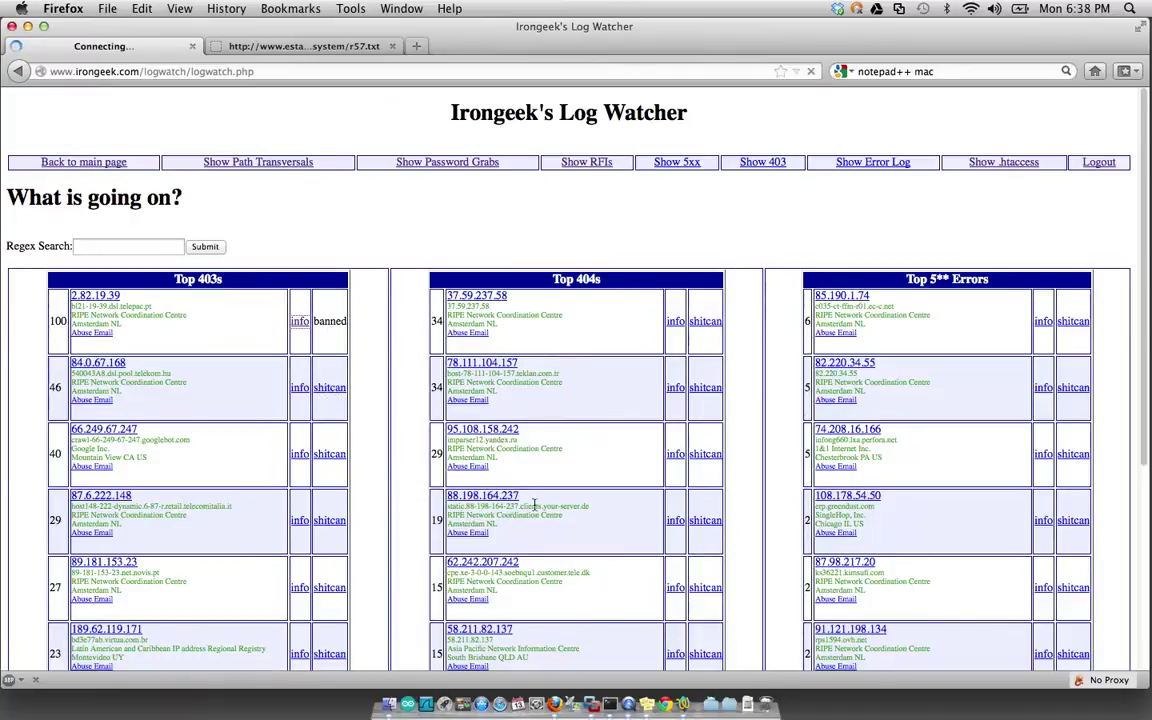
{"action": "left_click", "coordinate": [329, 388]}
{"action": "mouse_move", "coordinate": [348, 398]}
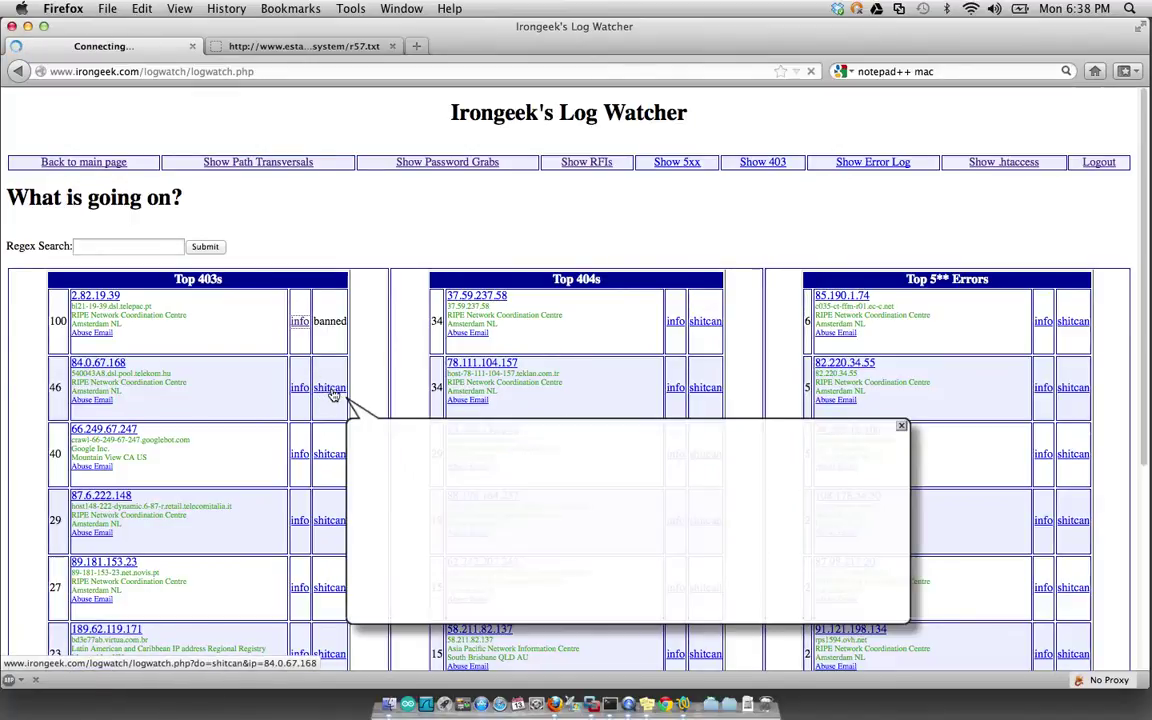
{"action": "left_click", "coordinate": [325, 390]}
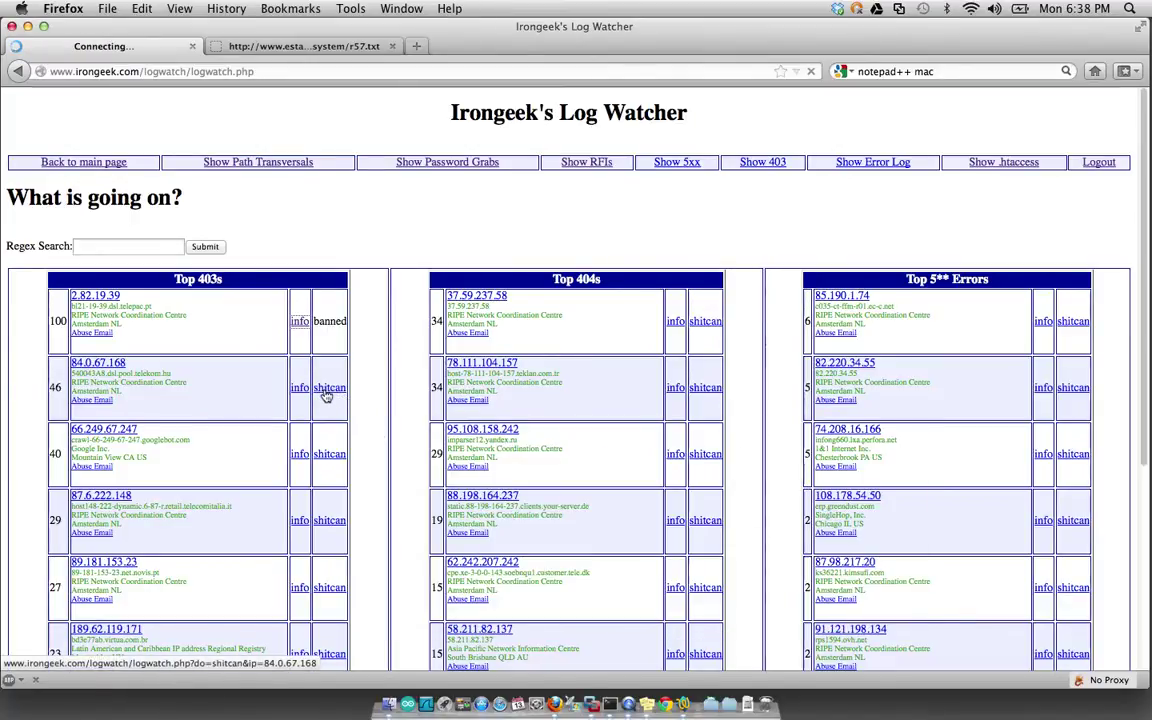
{"action": "left_click", "coordinate": [327, 394]}
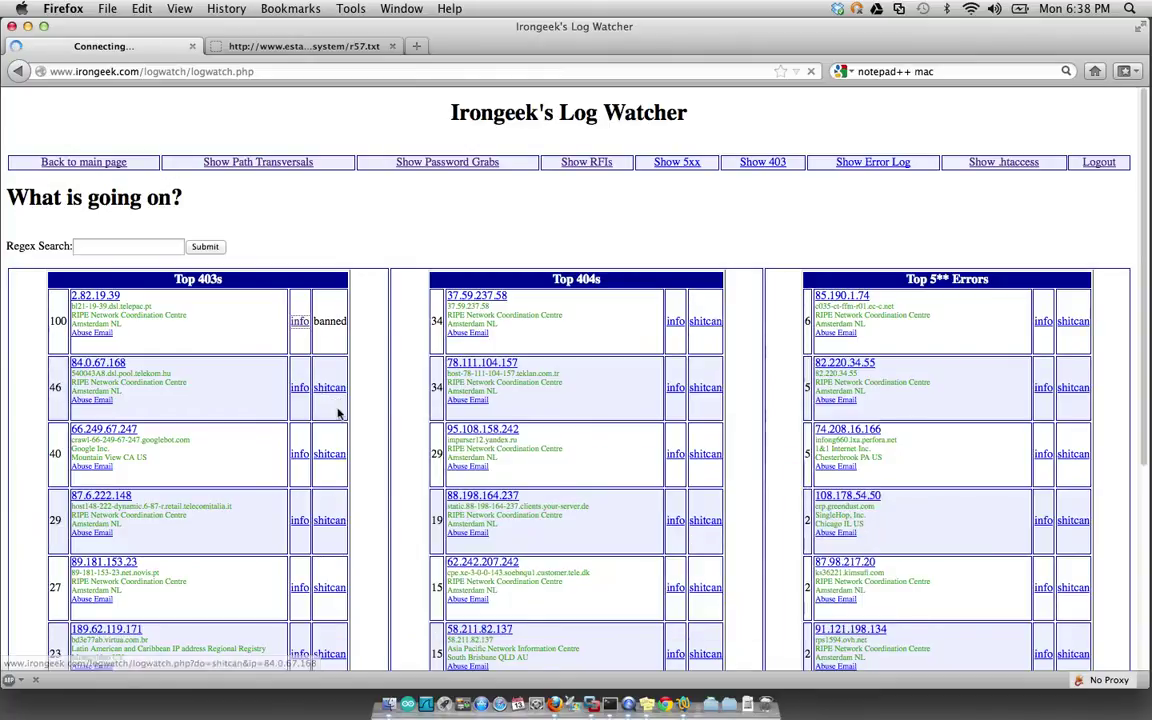
{"action": "left_click", "coordinate": [332, 458]}
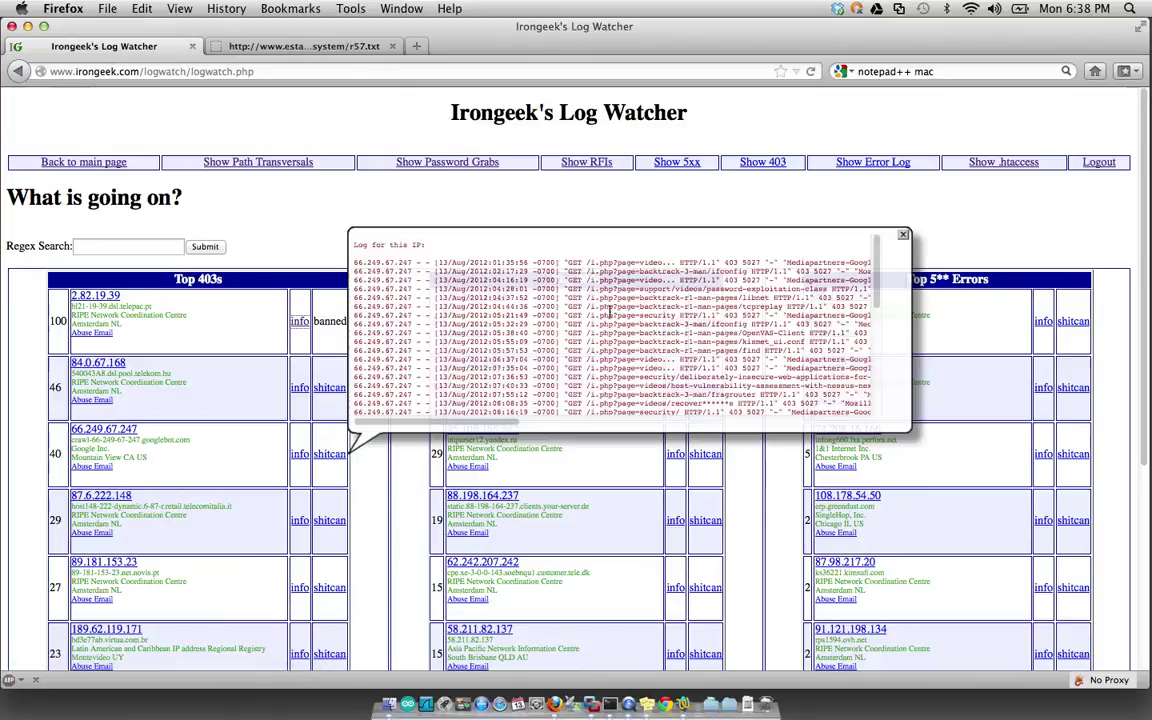
{"action": "left_click_drag", "start_coordinate": [706, 289], "coordinate": [764, 404]}
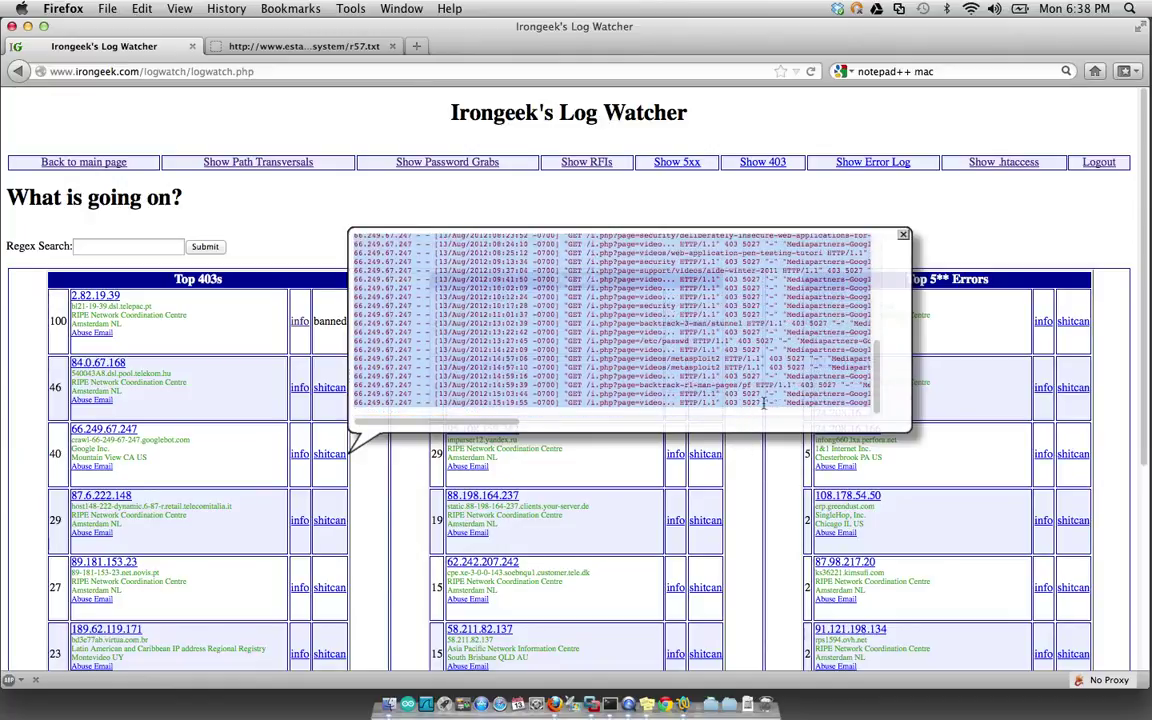
{"action": "left_click", "coordinate": [684, 348]}
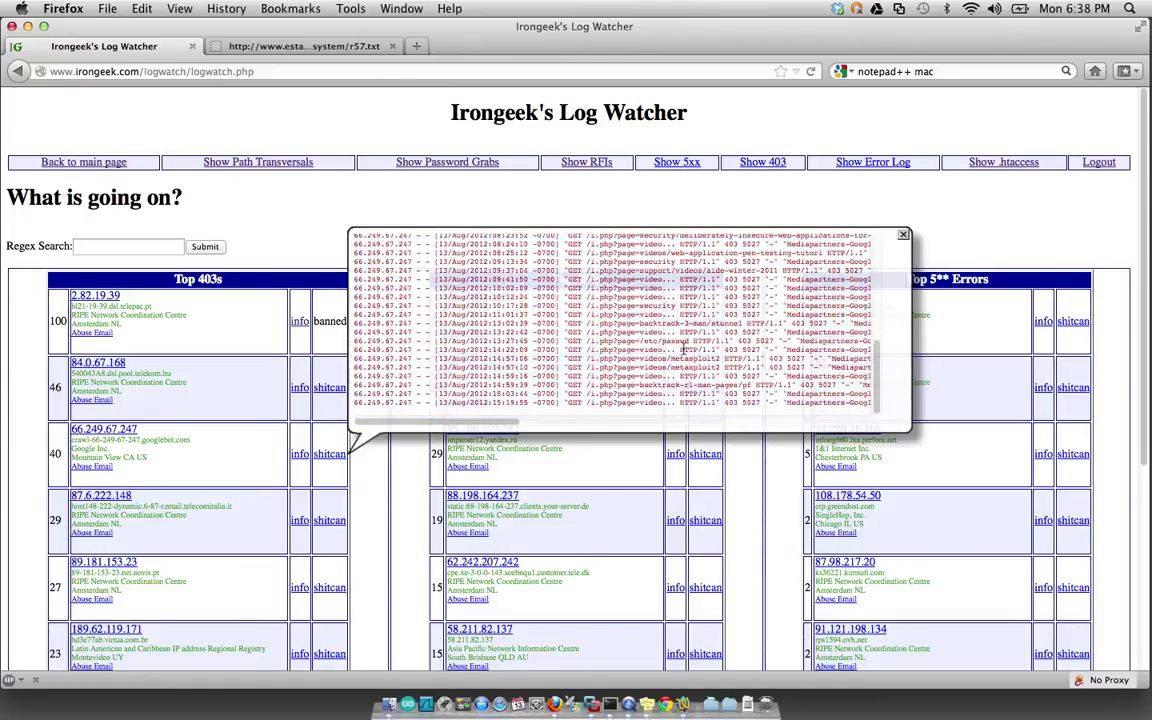
{"action": "left_click_drag", "start_coordinate": [692, 340], "coordinate": [637, 342]}
{"action": "left_click", "coordinate": [637, 341]}
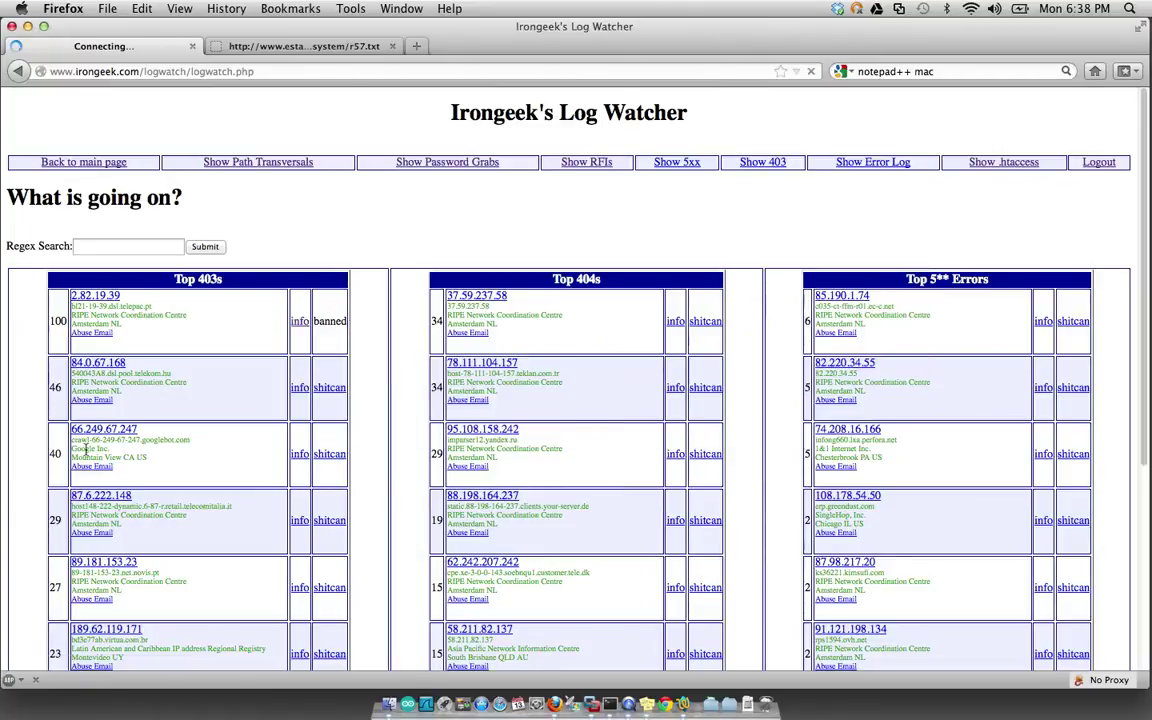
{"action": "mouse_move", "coordinate": [112, 455]}
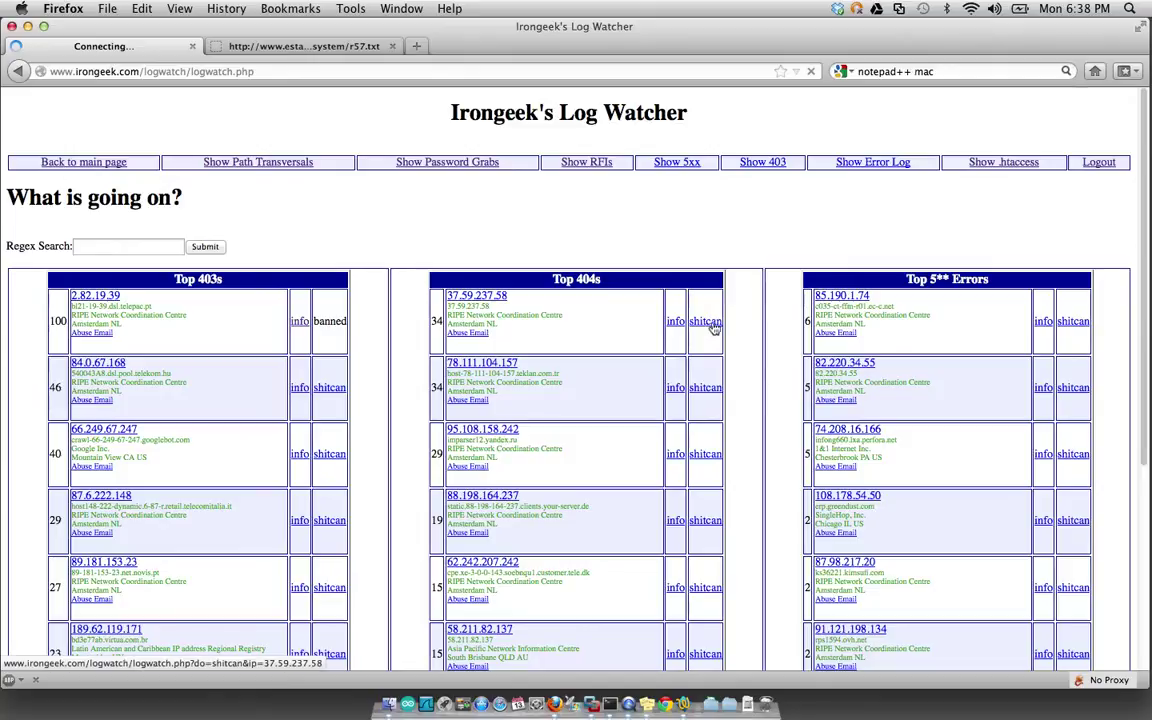
{"action": "mouse_move", "coordinate": [707, 327]}
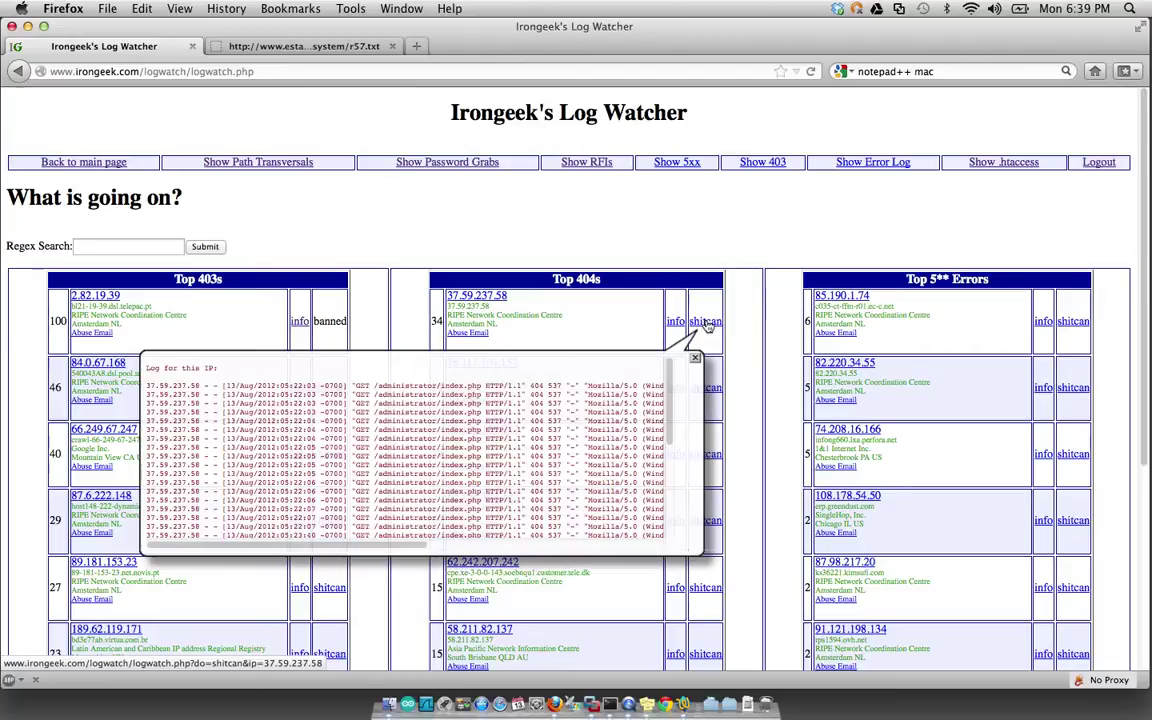
{"action": "left_click", "coordinate": [706, 321]}
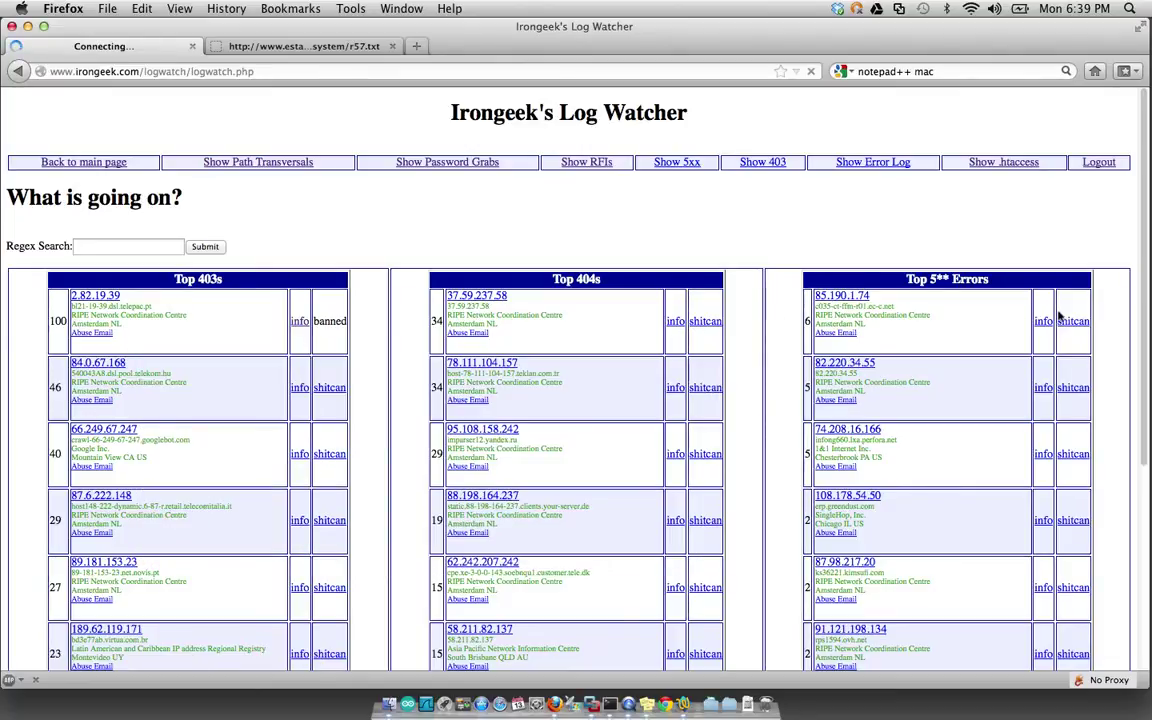
{"action": "mouse_move", "coordinate": [1069, 330]}
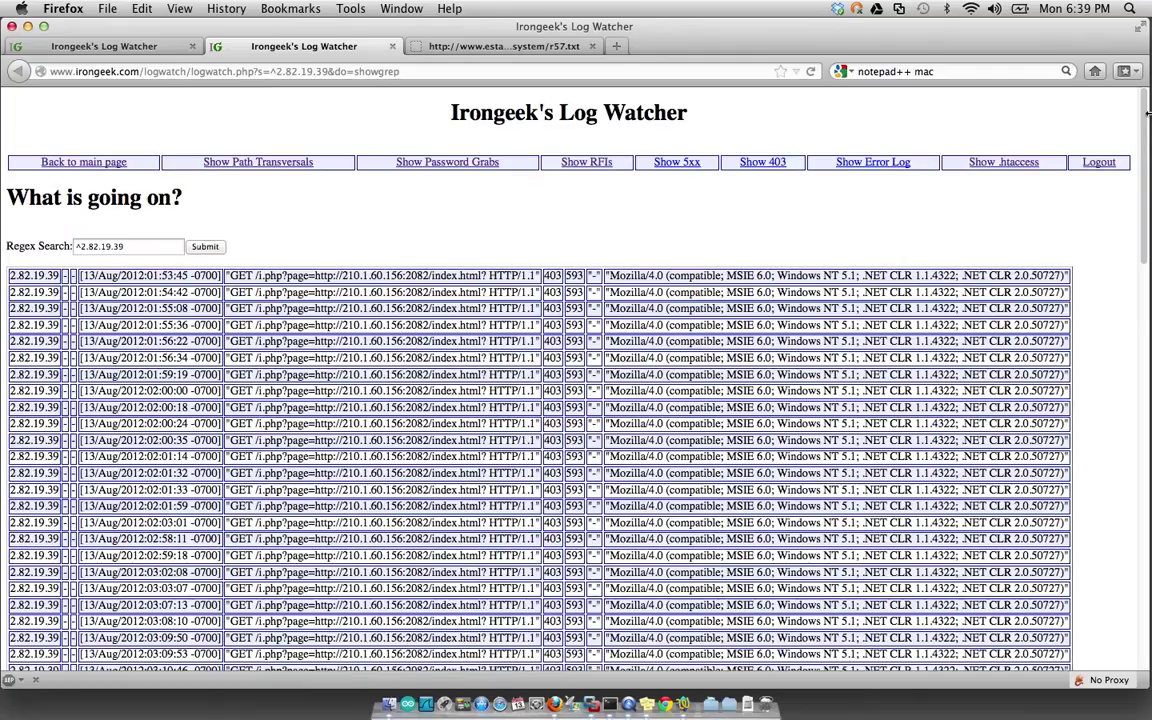
Step: Scroll the 2.82.19.39 log results, select one user-agent string, and go back to the main page
{"action": "left_click_drag", "start_coordinate": [1146, 120], "coordinate": [1146, 206]}
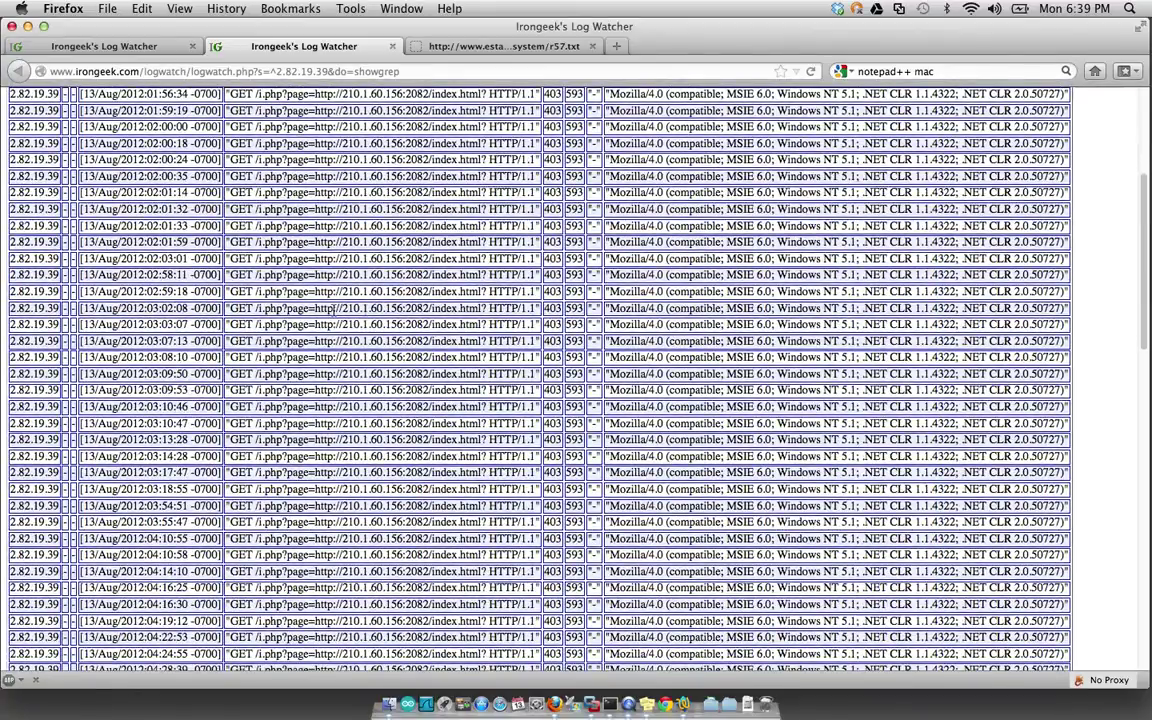
{"action": "triple_click", "coordinate": [629, 307]}
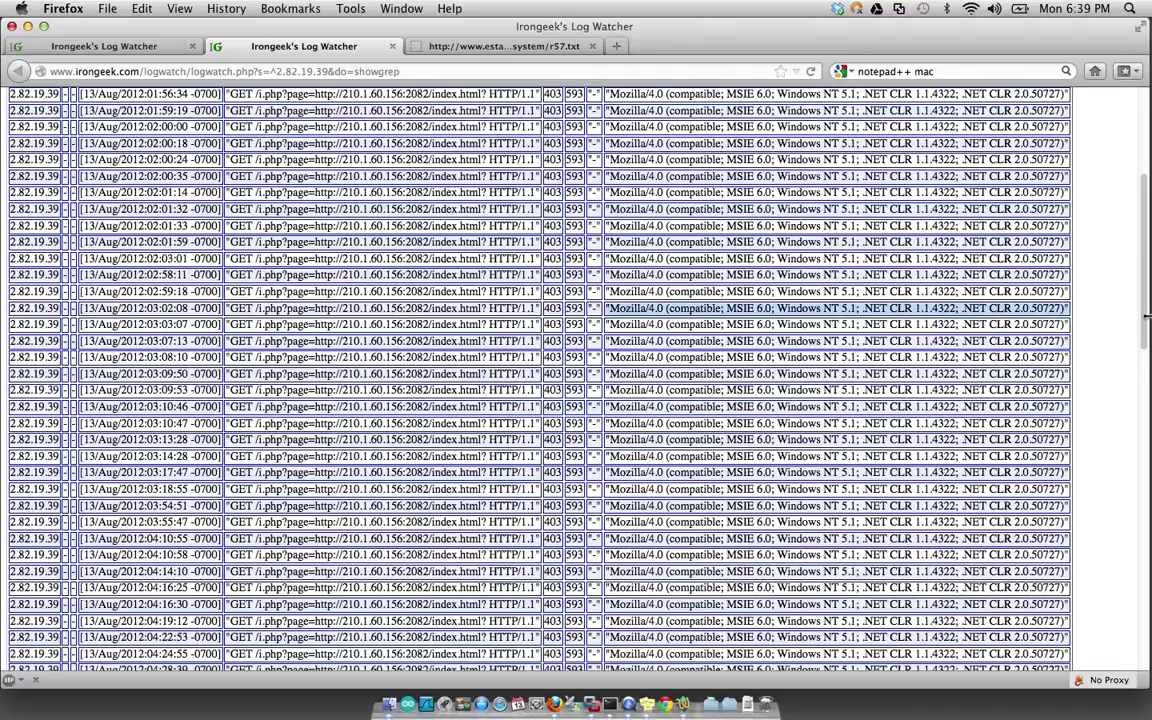
{"action": "left_click_drag", "start_coordinate": [1147, 316], "coordinate": [1148, 641]}
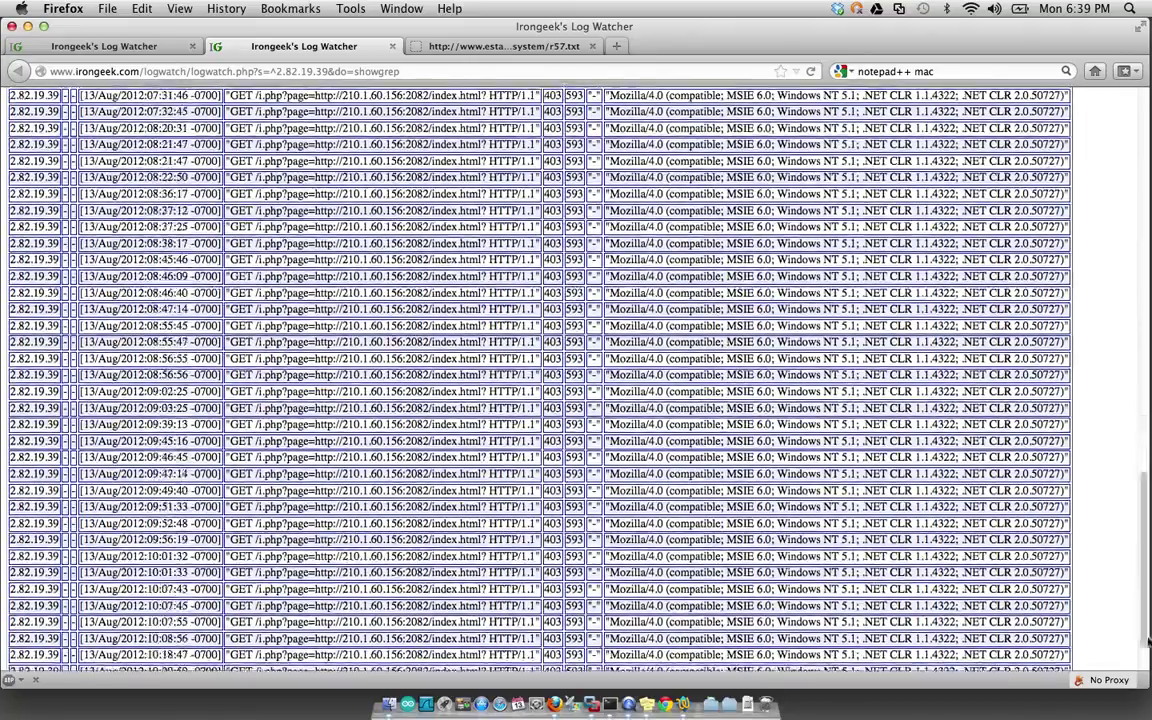
{"action": "scroll", "coordinate": [1030, 580], "scroll_direction": "up", "scroll_amount": 20}
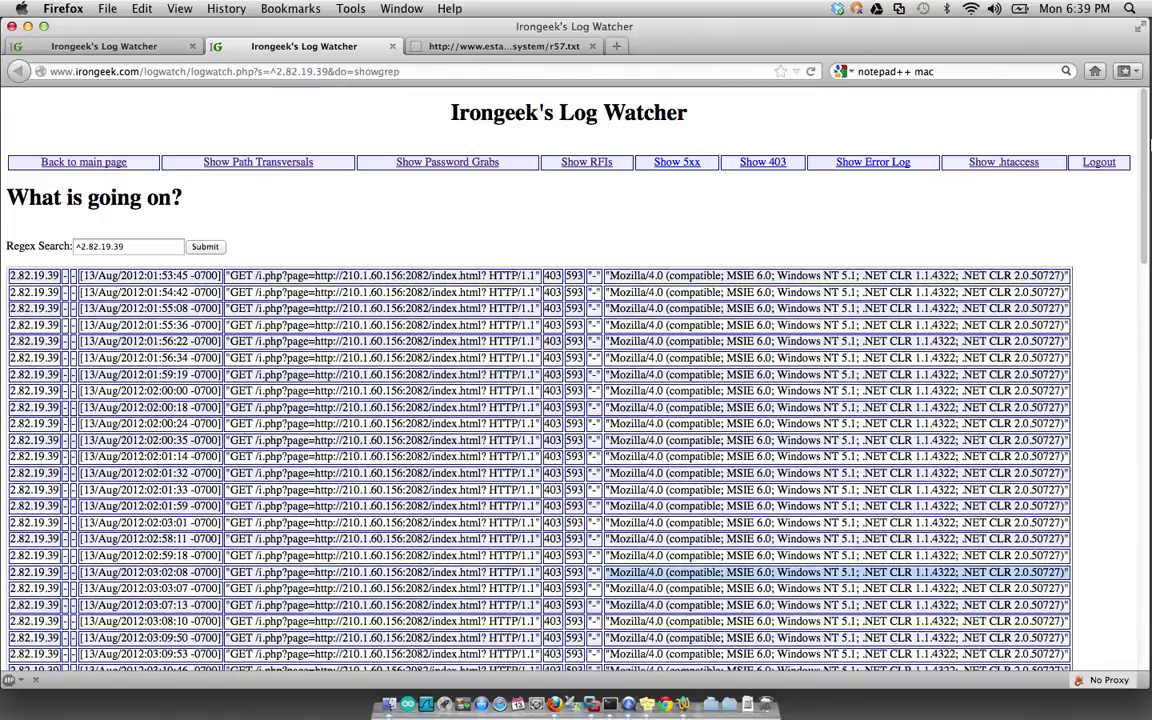
{"action": "left_click", "coordinate": [81, 163]}
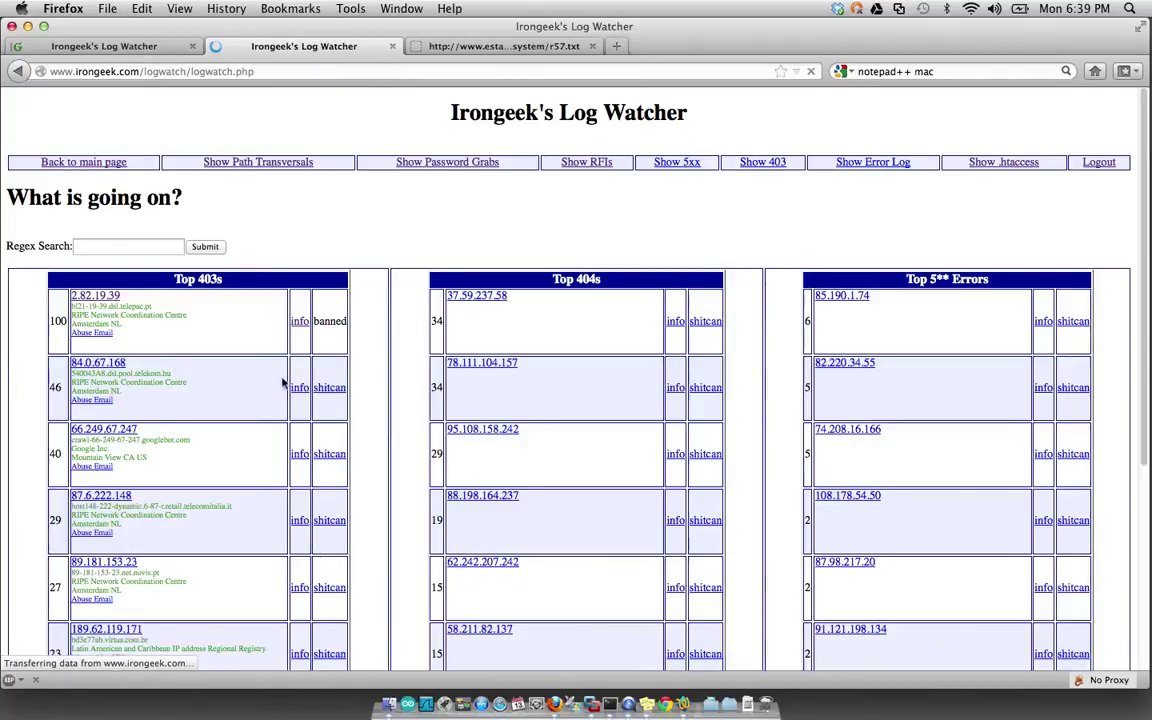
Step: Ban 84.0.67.168 via 'shitcan', then scroll the .htaccess deny list and close it
{"action": "mouse_move", "coordinate": [324, 393]}
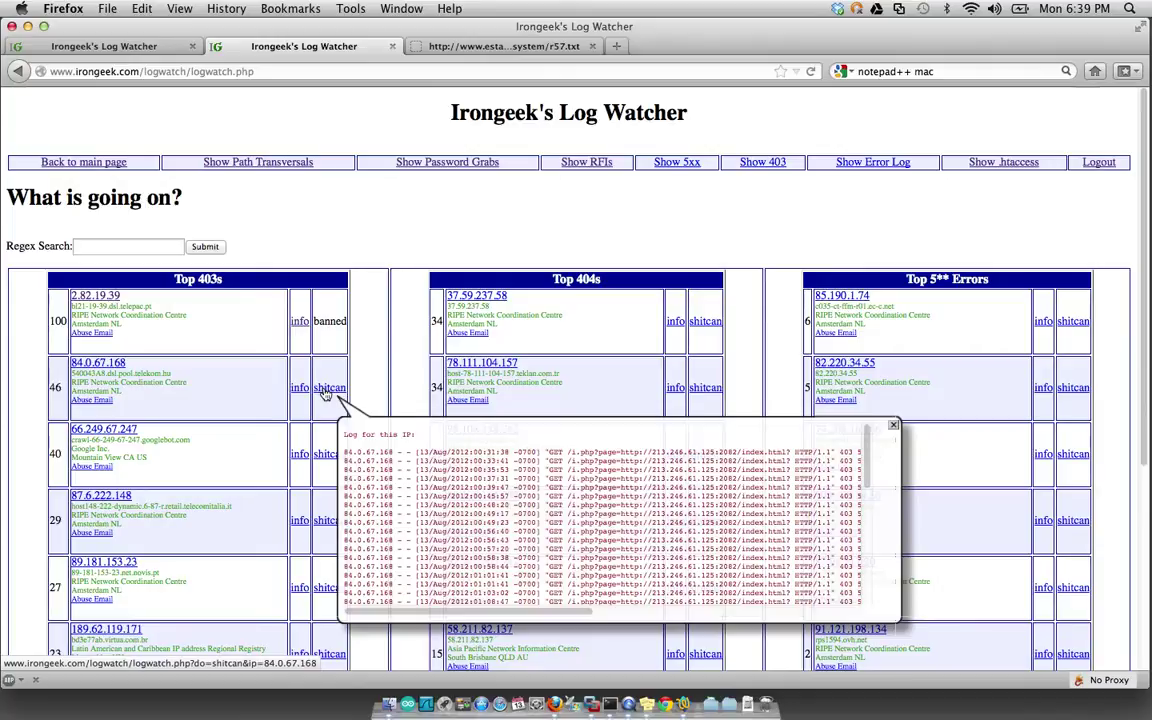
{"action": "left_click", "coordinate": [324, 393]}
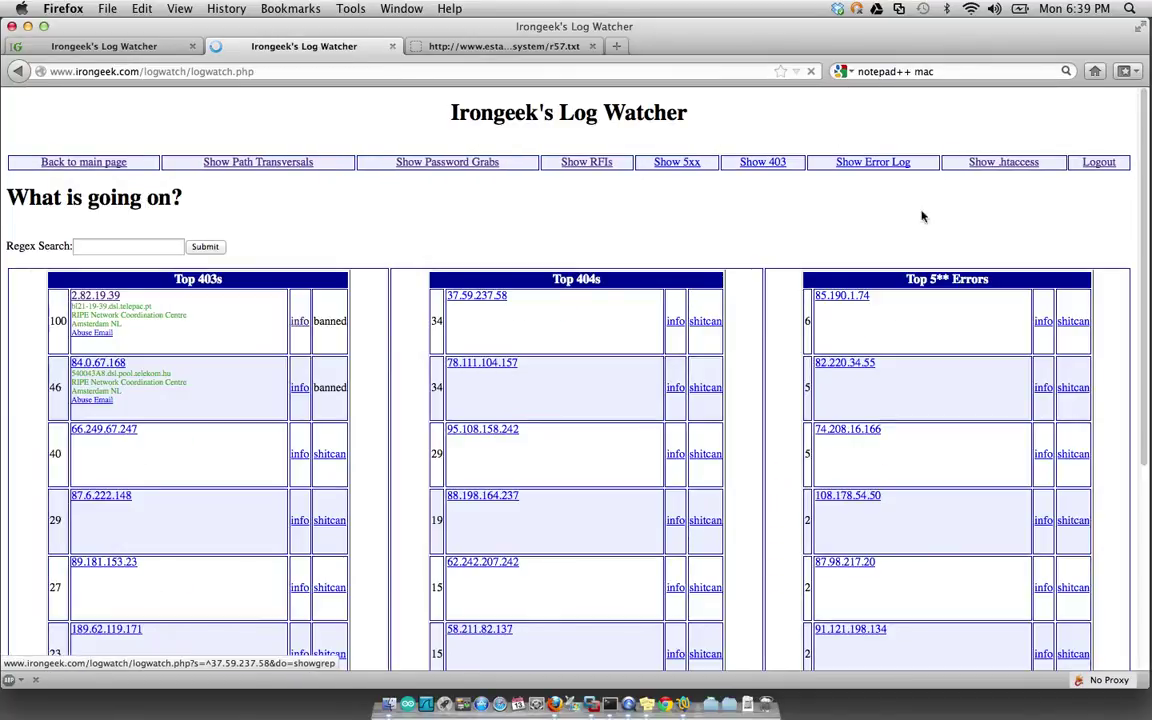
{"action": "left_click", "coordinate": [1017, 170]}
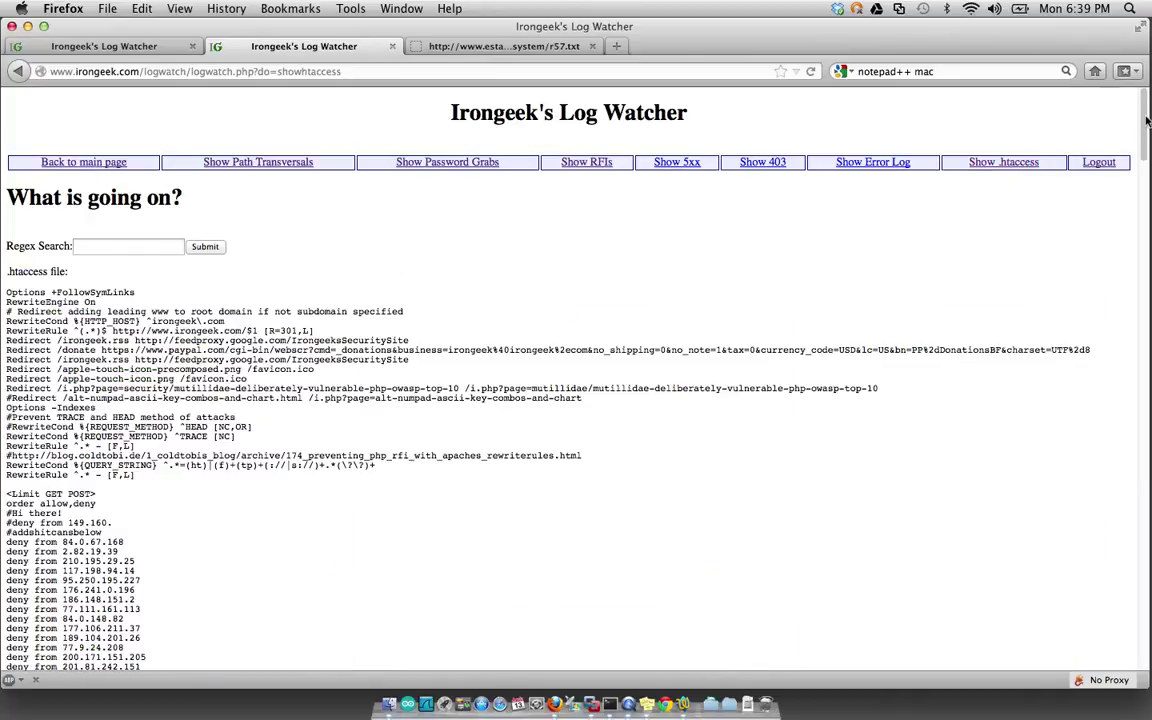
{"action": "left_click_drag", "start_coordinate": [1147, 140], "coordinate": [1129, 465]}
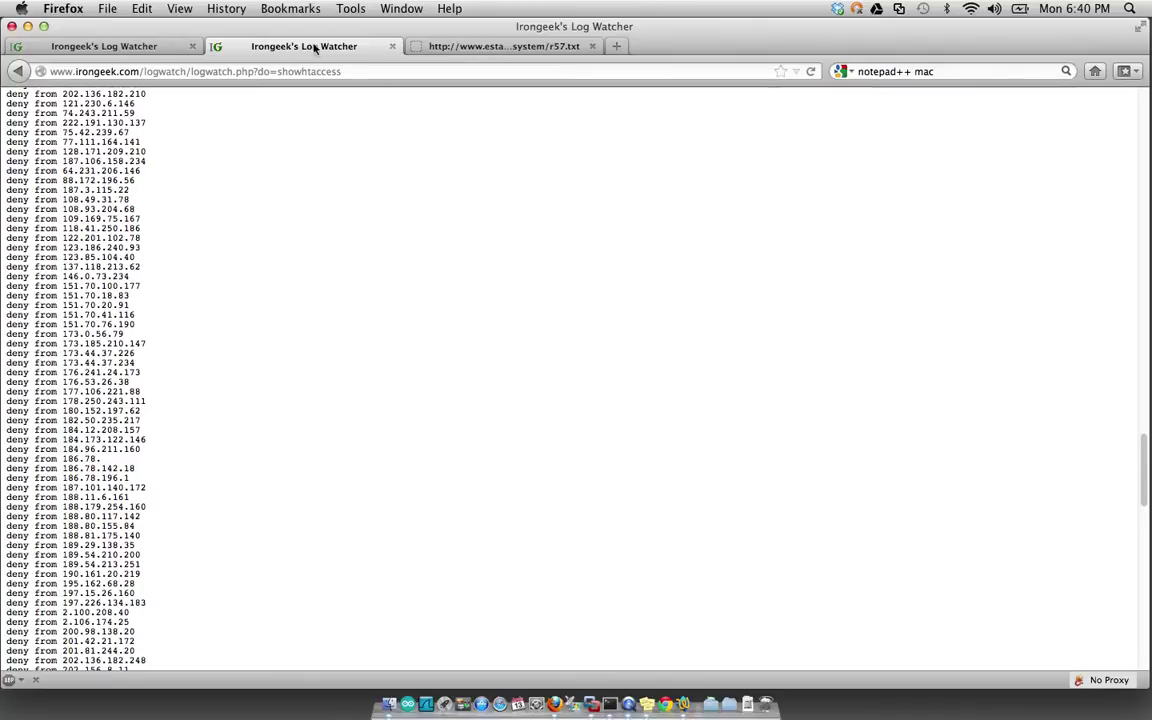
{"action": "left_click", "coordinate": [392, 46]}
Step: Dismiss the leftover popup and bring up the whois and 403 log popups for 2.82.19.39
{"action": "left_click", "coordinate": [314, 372]}
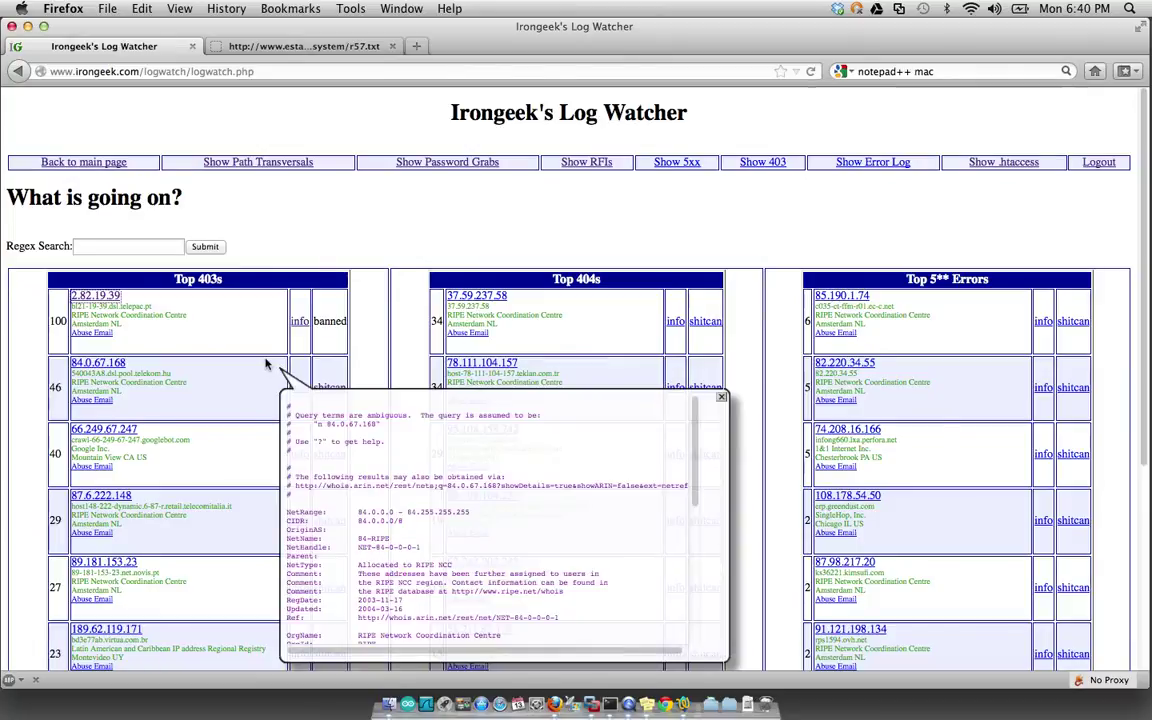
{"action": "mouse_move", "coordinate": [123, 319]}
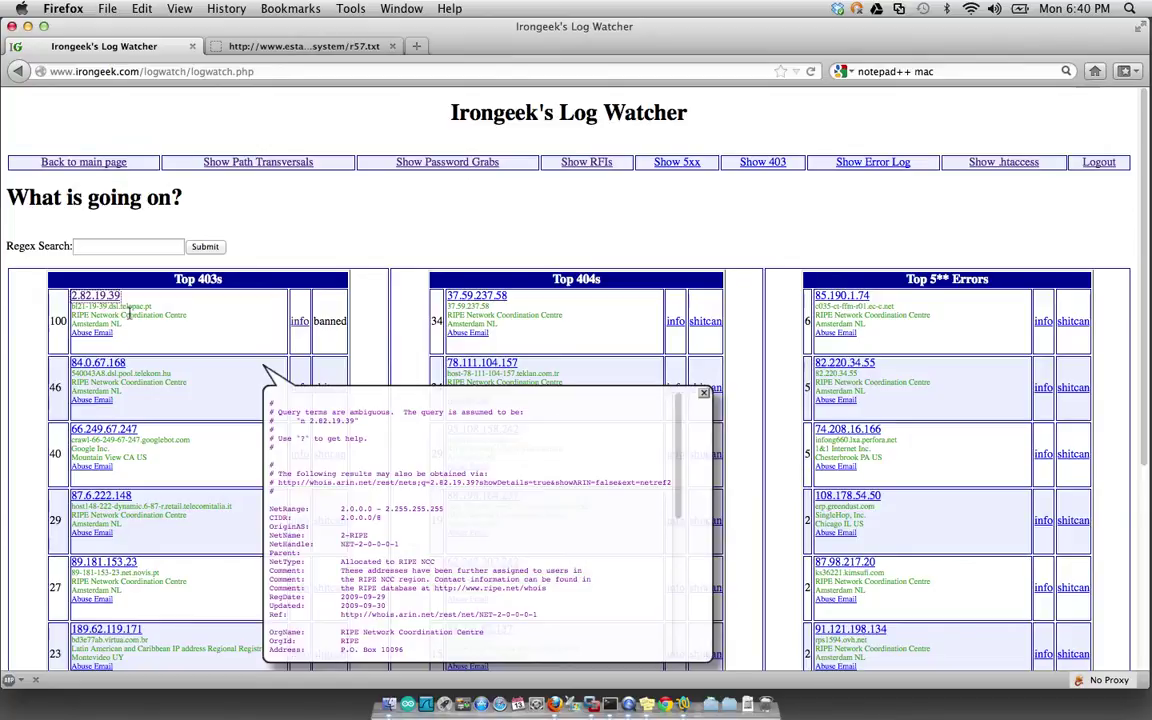
{"action": "mouse_move", "coordinate": [333, 321]}
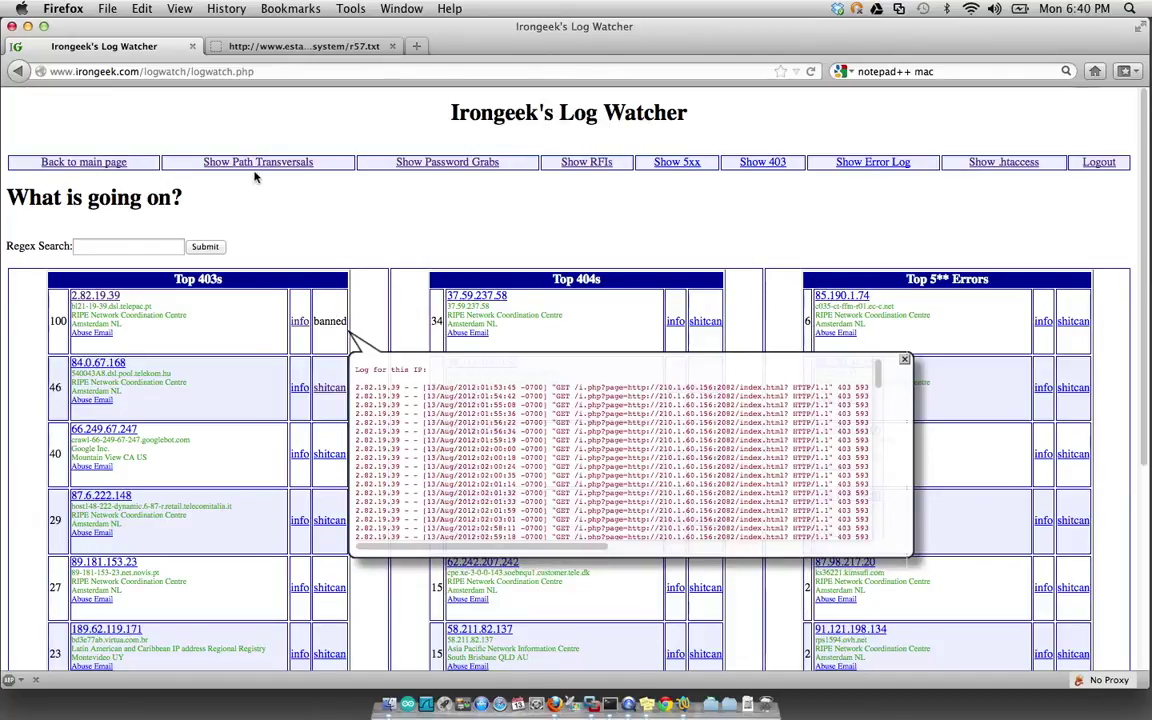
{"action": "left_click", "coordinate": [135, 245]}
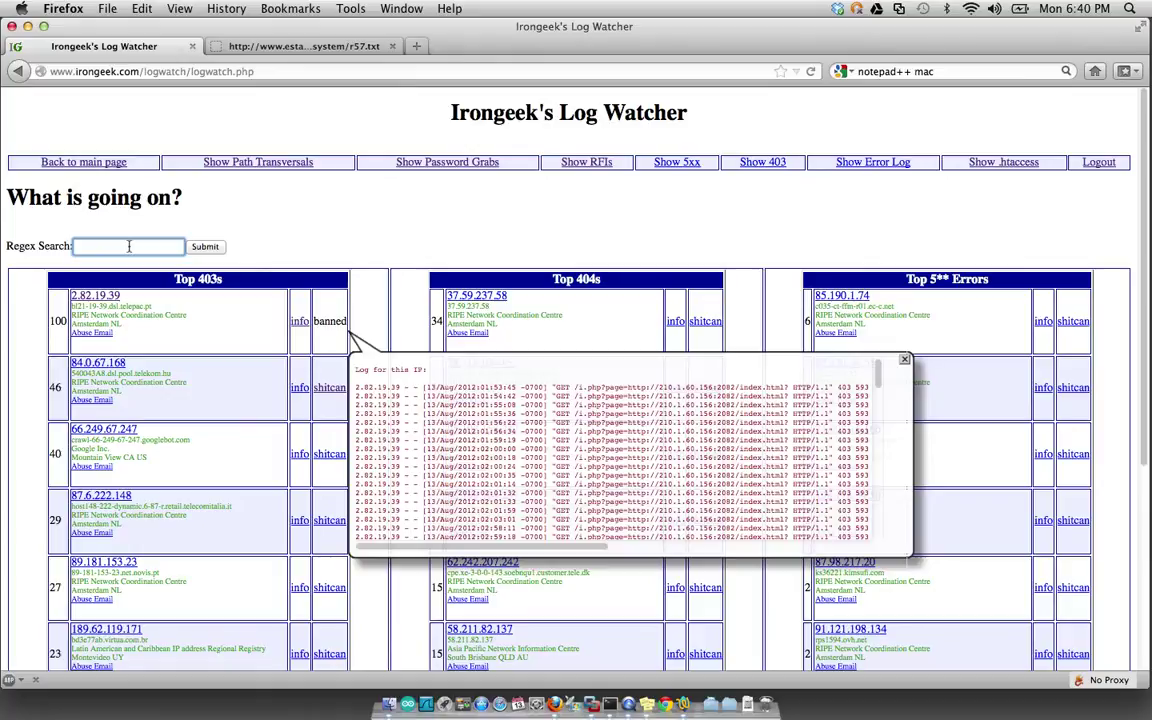
Step: Run a regex search for 'backtrack', then show the path traversal attempts
{"action": "type", "text": "backtrack"}
{"action": "key", "text": "Return"}
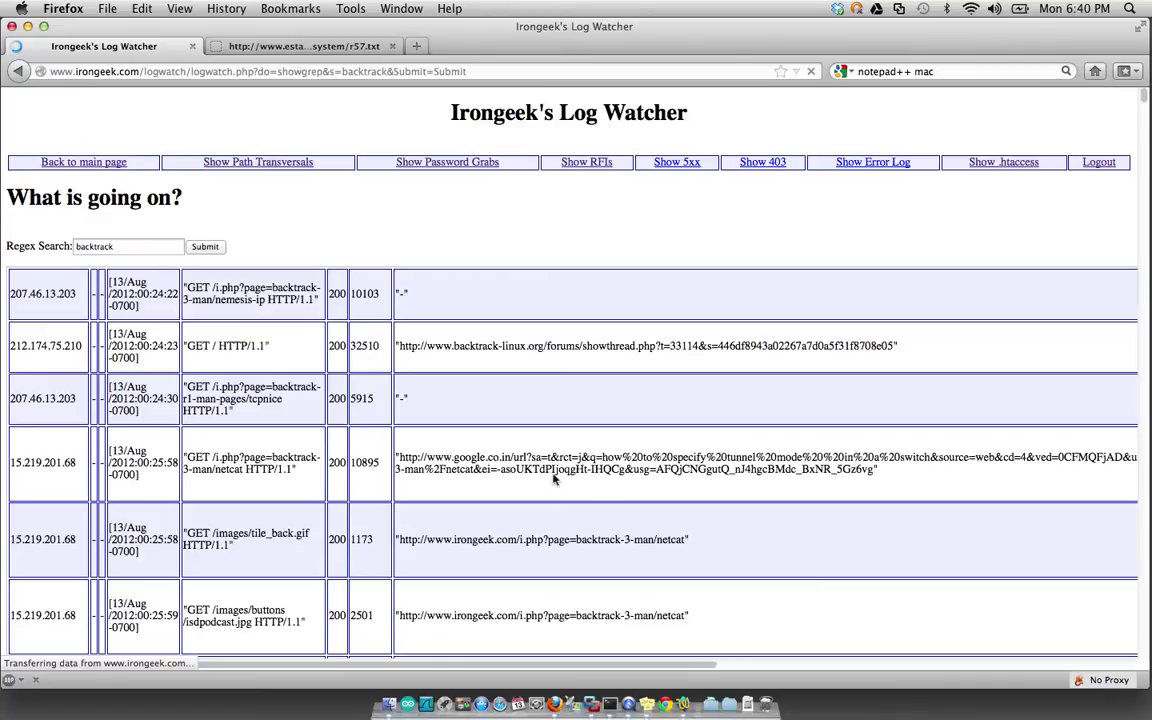
{"action": "left_click", "coordinate": [255, 166]}
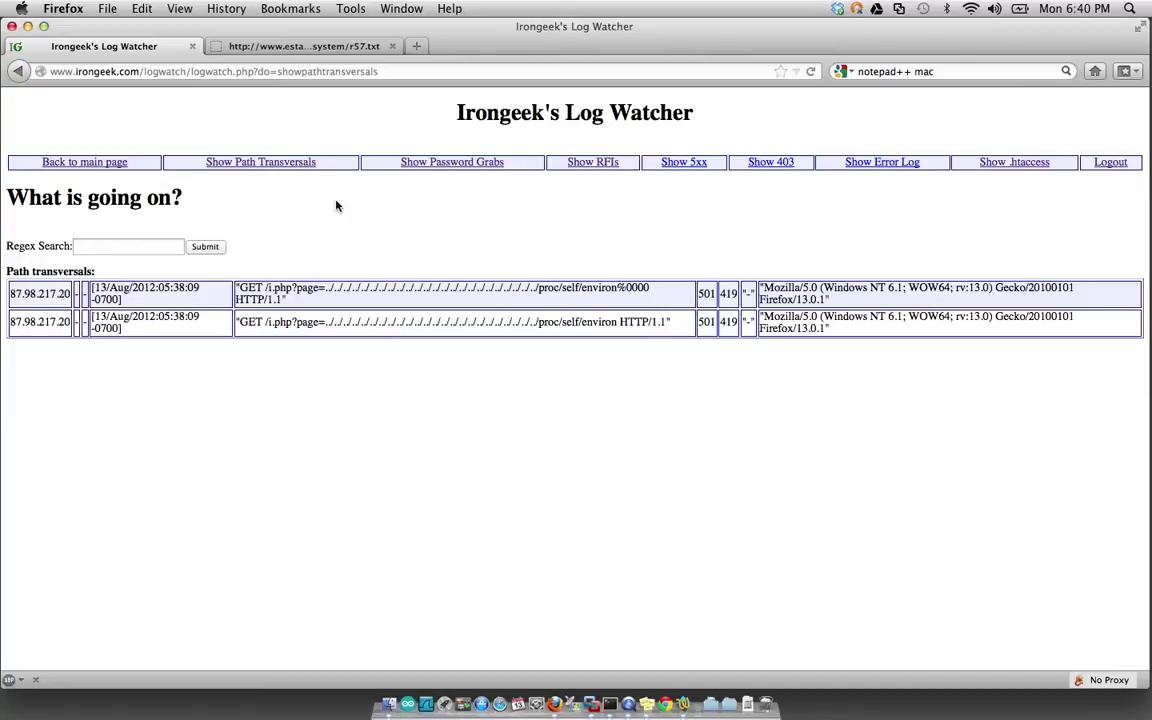
Step: Highlight /proc/self/environ in the path traversals and /etc/passwd in the password grab requests
{"action": "left_click_drag", "start_coordinate": [652, 290], "coordinate": [539, 289]}
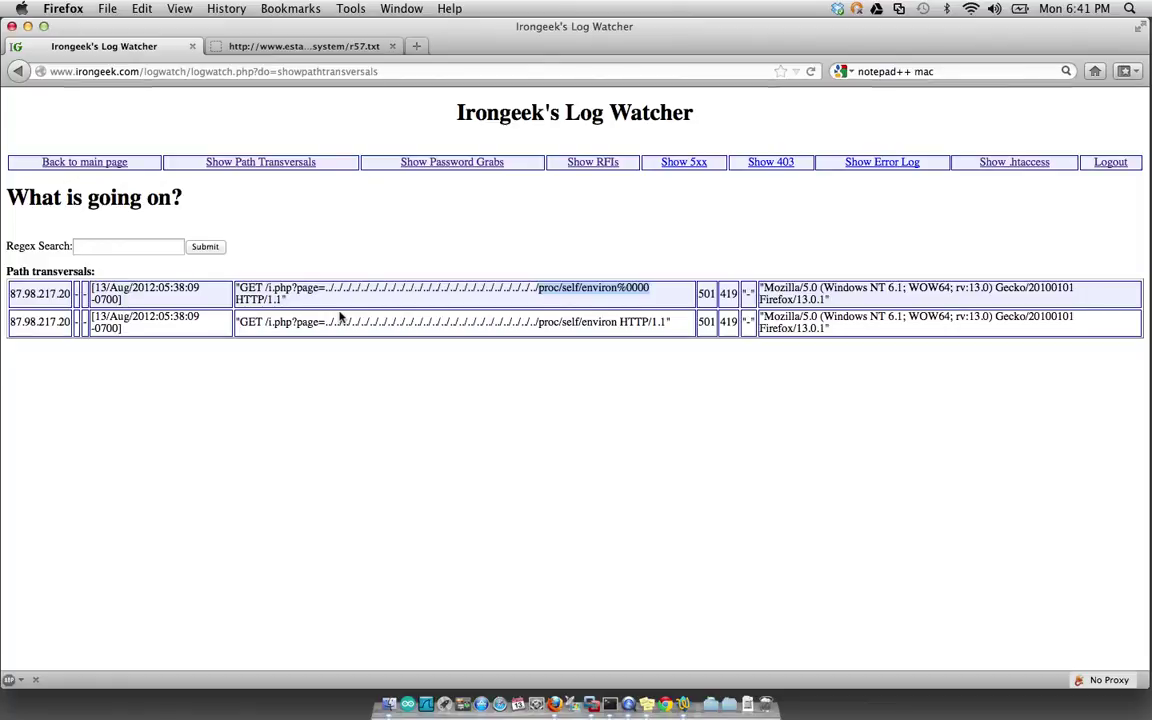
{"action": "left_click", "coordinate": [440, 168]}
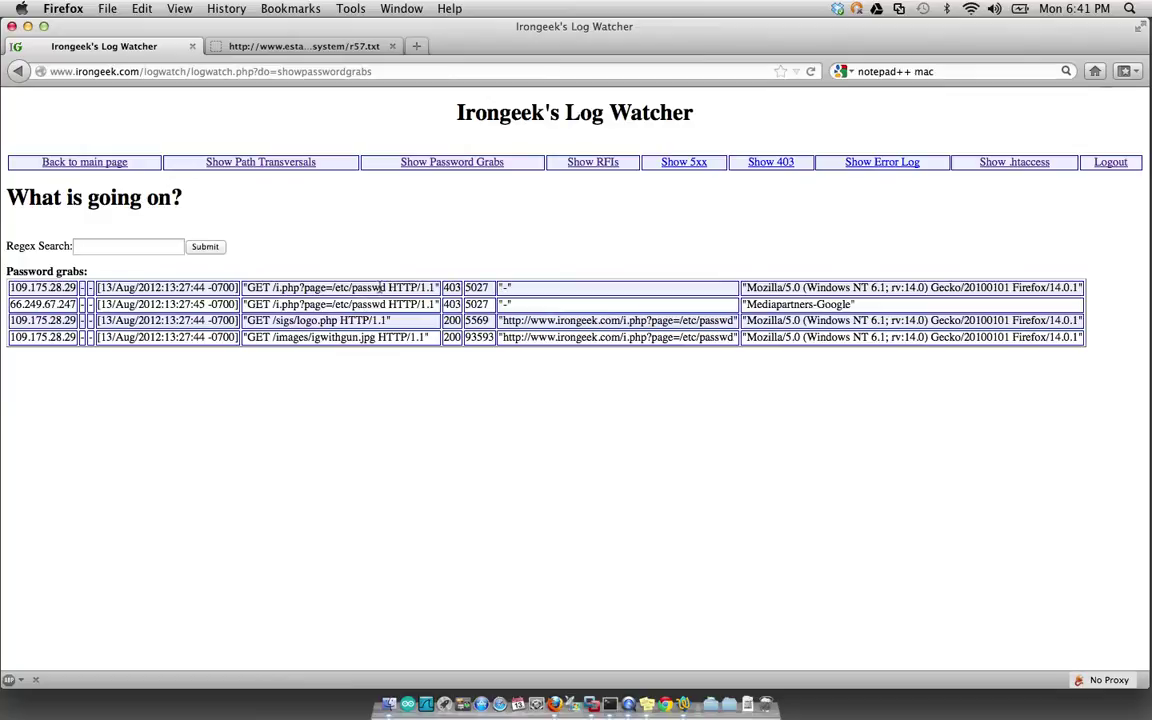
{"action": "left_click_drag", "start_coordinate": [387, 287], "coordinate": [332, 287]}
{"action": "left_click", "coordinate": [333, 304]}
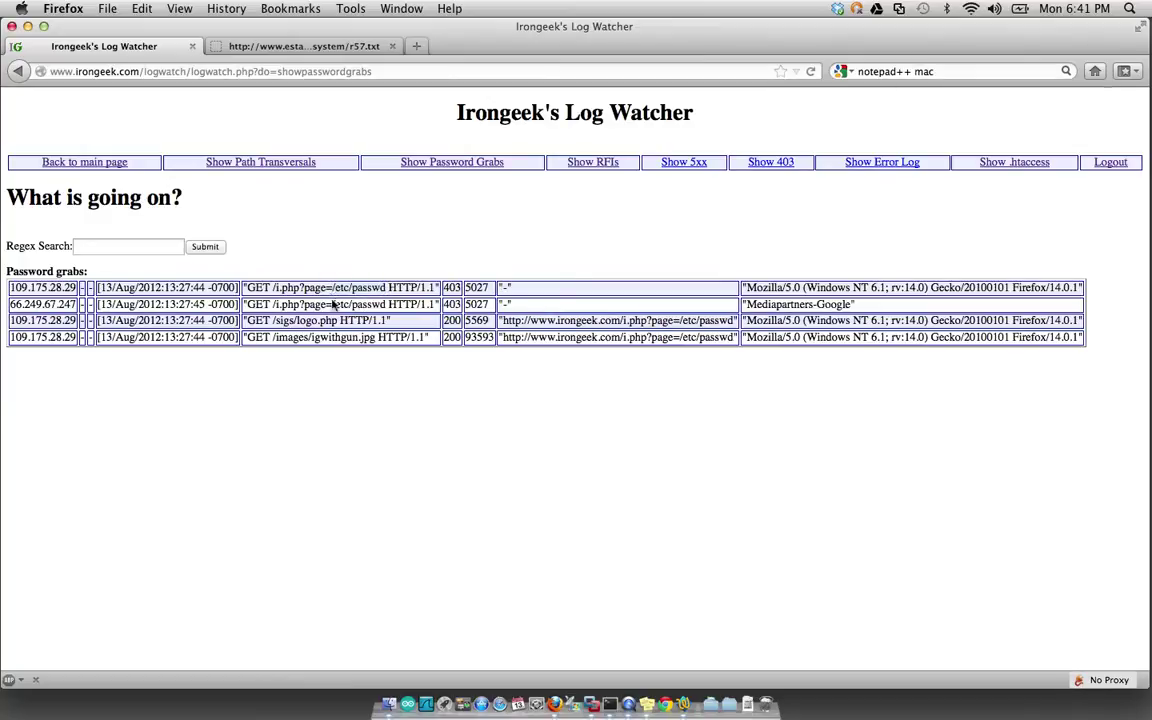
Step: Show the RFI attempts, highlighting the vul.txt file name and the r4dinternational domain in the danger.txt request
{"action": "left_click", "coordinate": [579, 164]}
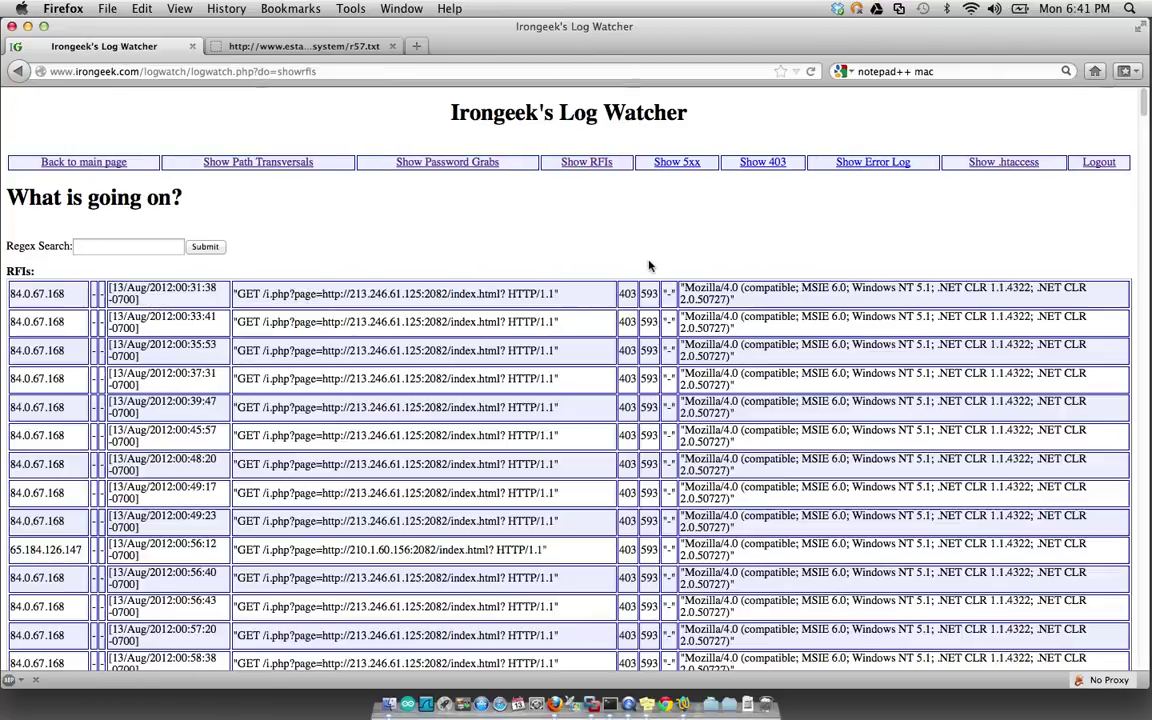
{"action": "left_click_drag", "start_coordinate": [1146, 108], "coordinate": [1138, 200]}
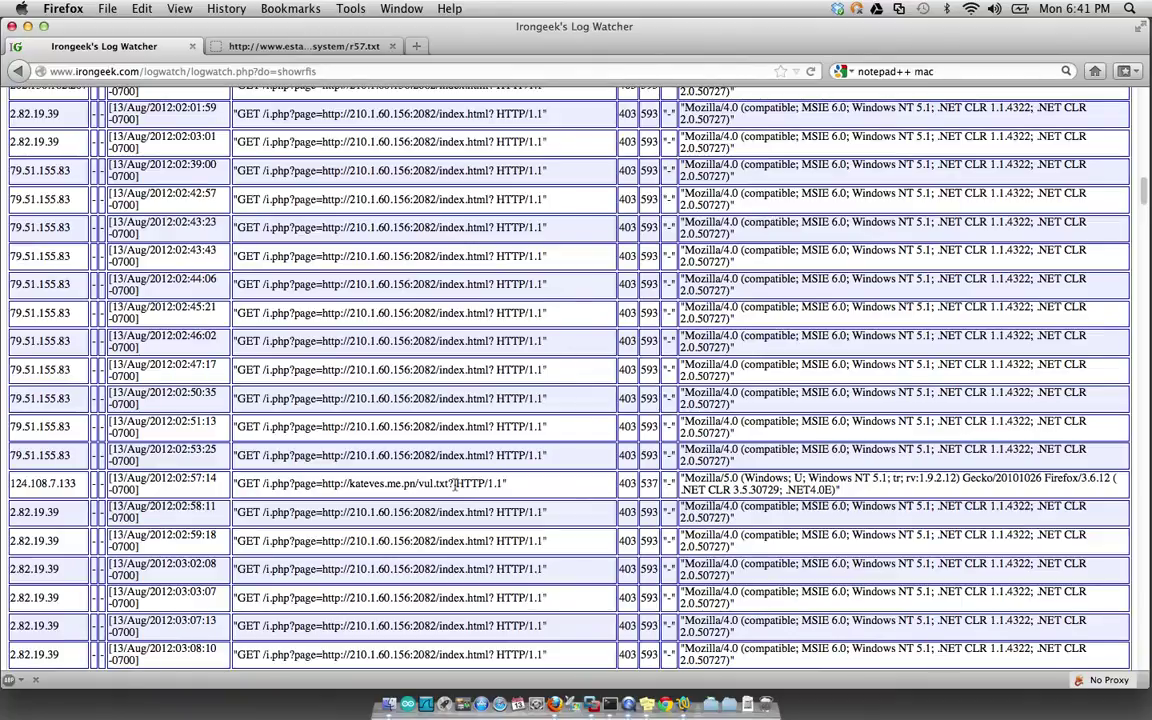
{"action": "left_click_drag", "start_coordinate": [455, 484], "coordinate": [272, 486]}
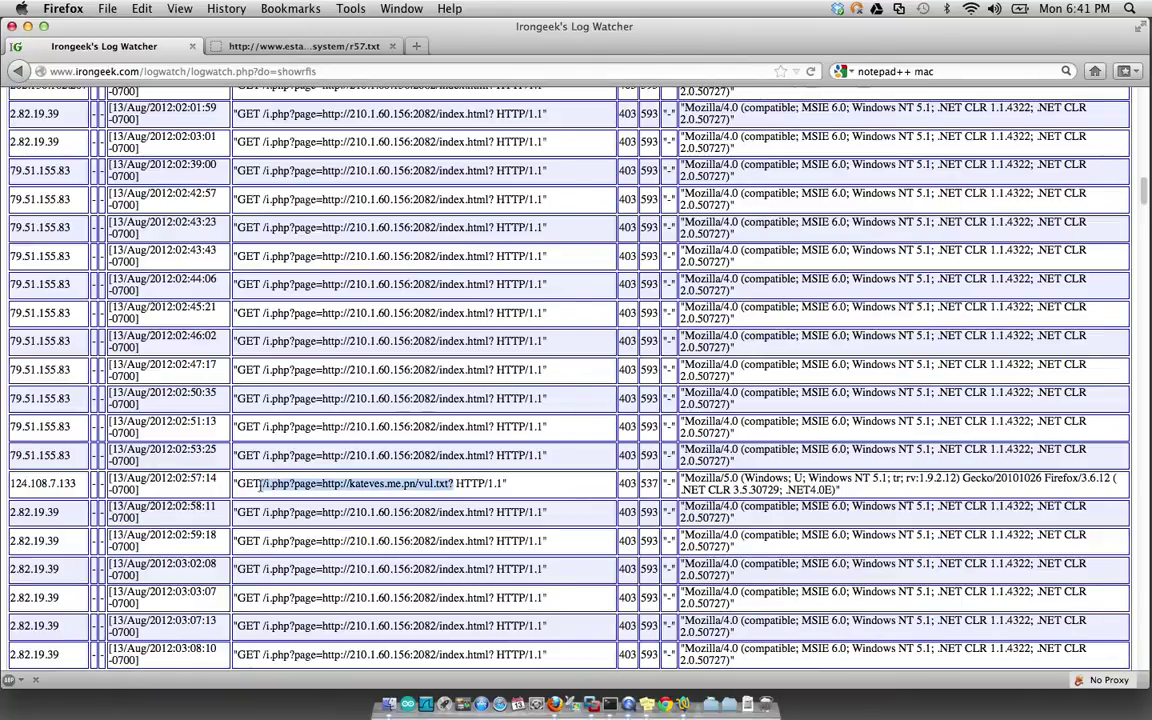
{"action": "left_click_drag", "start_coordinate": [280, 487], "coordinate": [351, 484]}
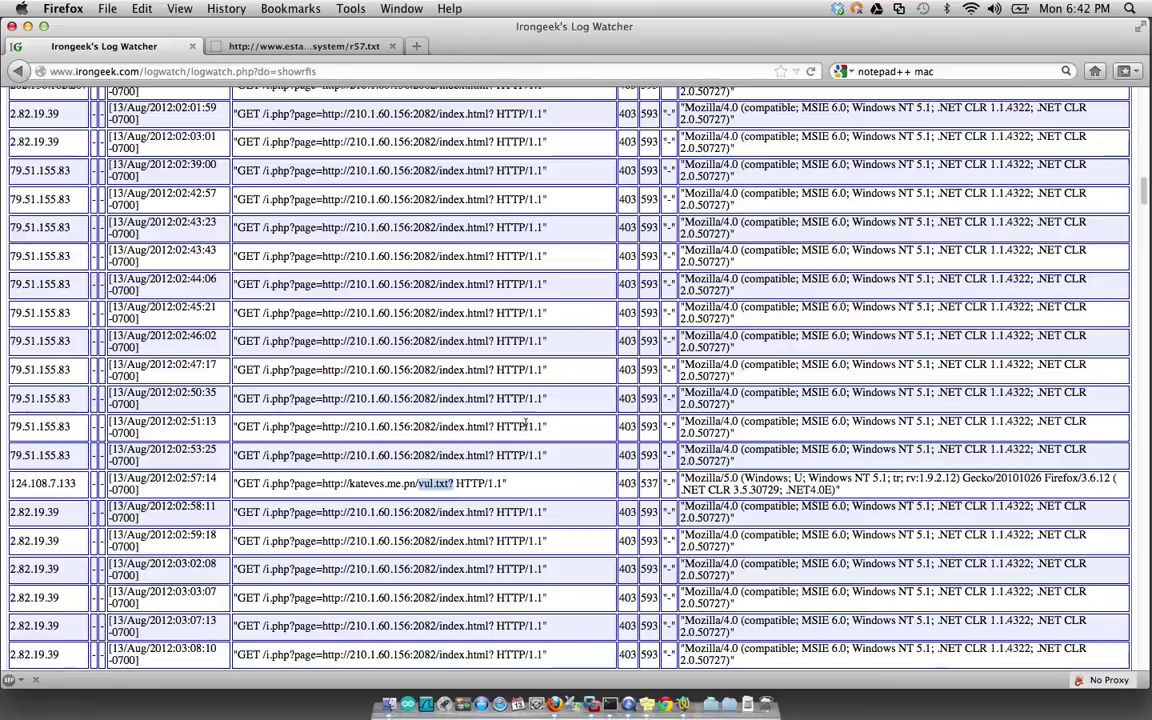
{"action": "scroll", "coordinate": [1146, 195], "scroll_direction": "down", "scroll_amount": 1}
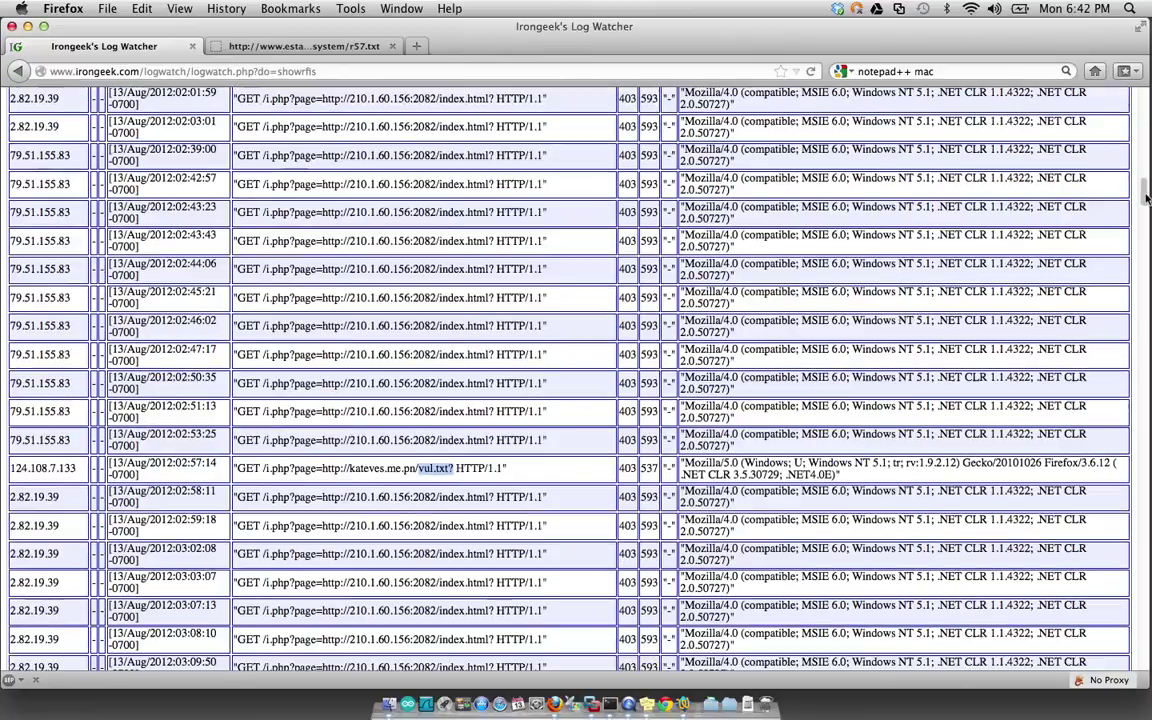
{"action": "left_click_drag", "start_coordinate": [1146, 195], "coordinate": [1147, 345]}
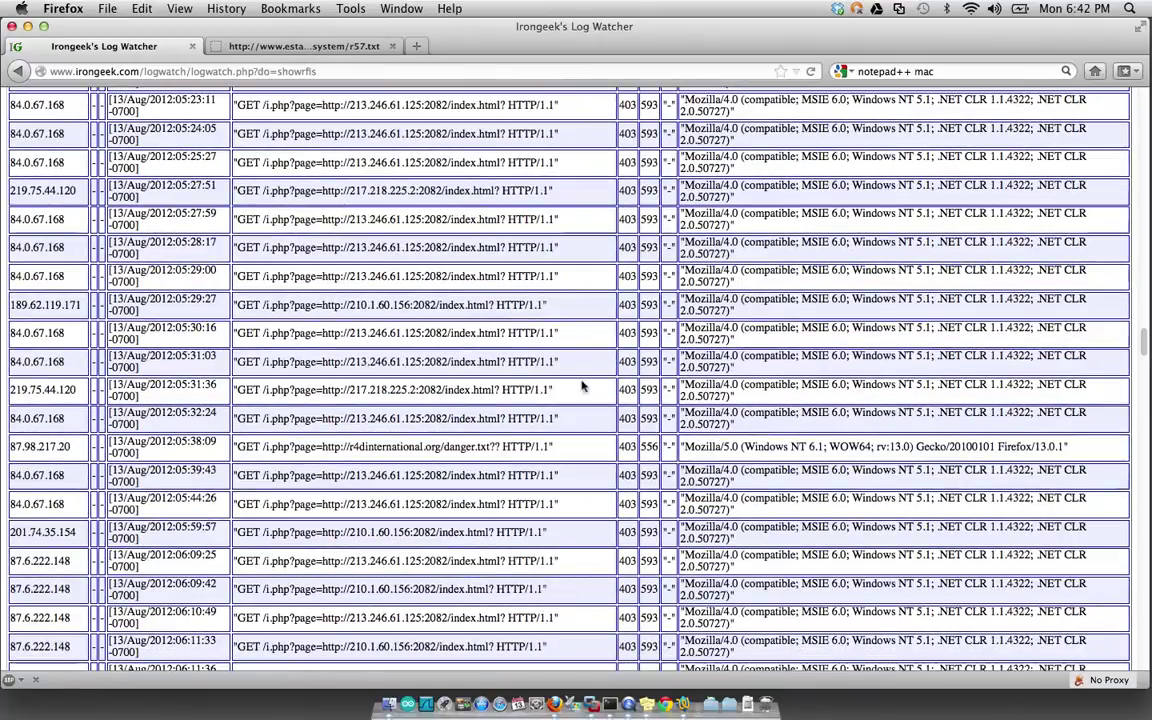
{"action": "double_click", "coordinate": [408, 449]}
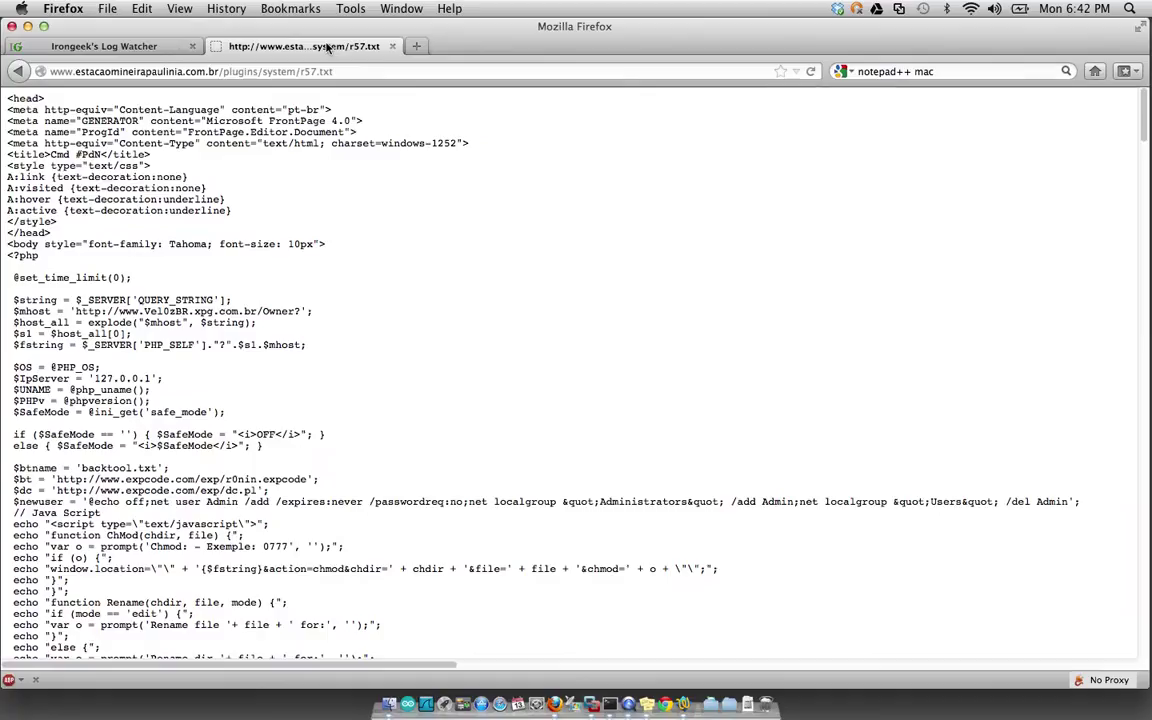
Step: Switch to the r57.txt tab showing the PHP web-shell source
{"action": "left_click", "coordinate": [326, 47]}
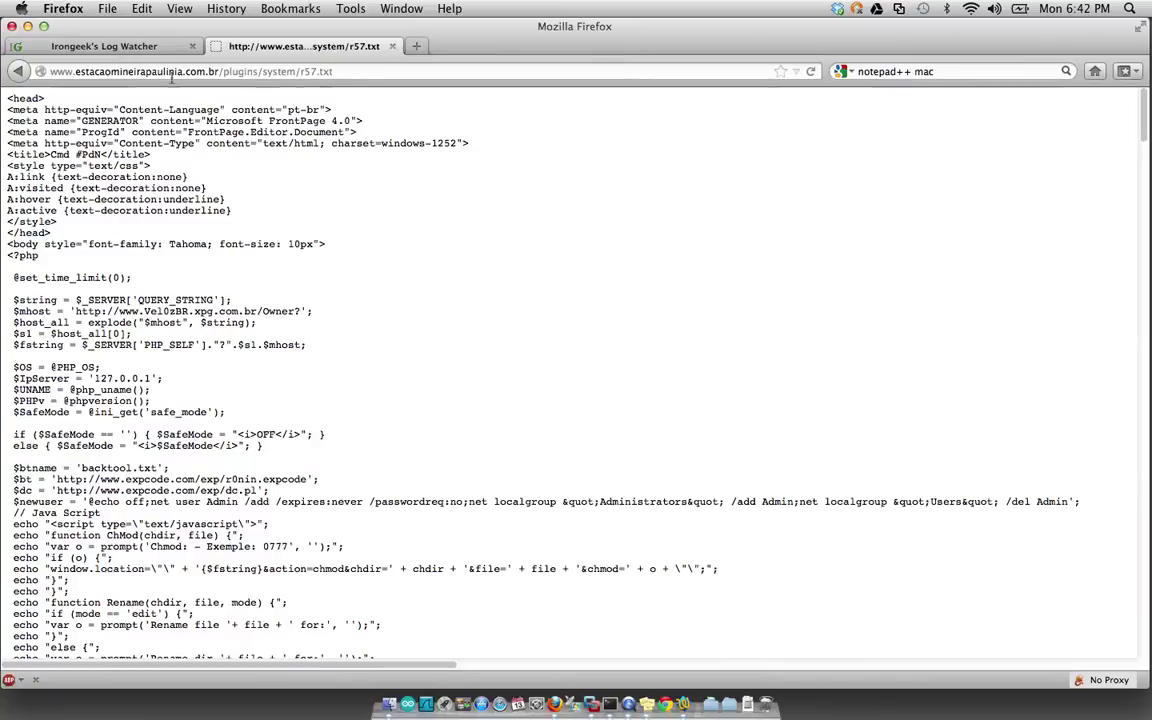
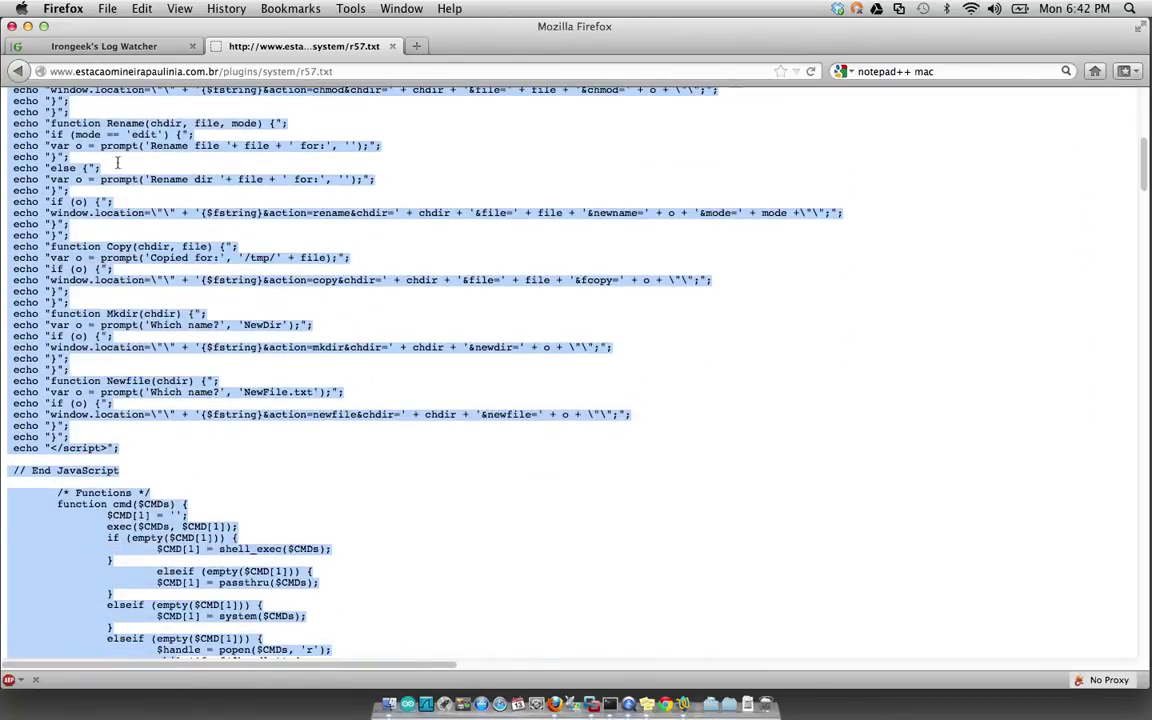
Step: Switch back to the Irongeek's Log Watcher tab listing the inclusion attempts
{"action": "left_click", "coordinate": [82, 46]}
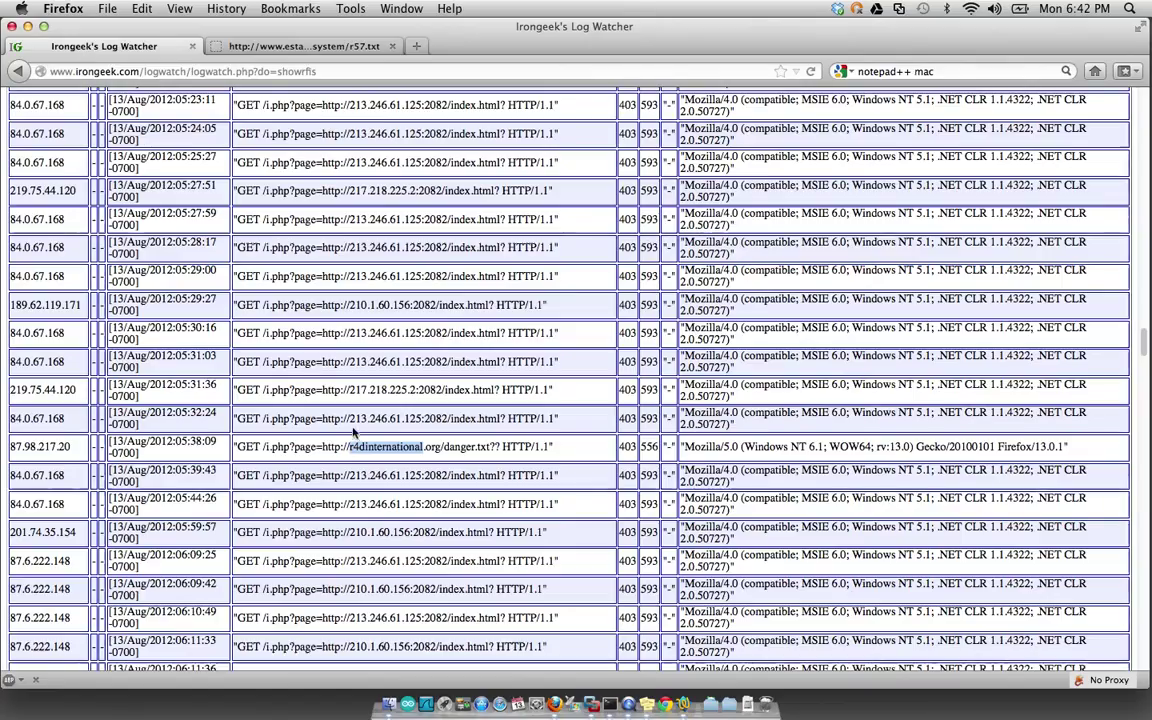
{"action": "left_click", "coordinate": [480, 447]}
{"action": "left_click_drag", "start_coordinate": [499, 447], "coordinate": [554, 447]}
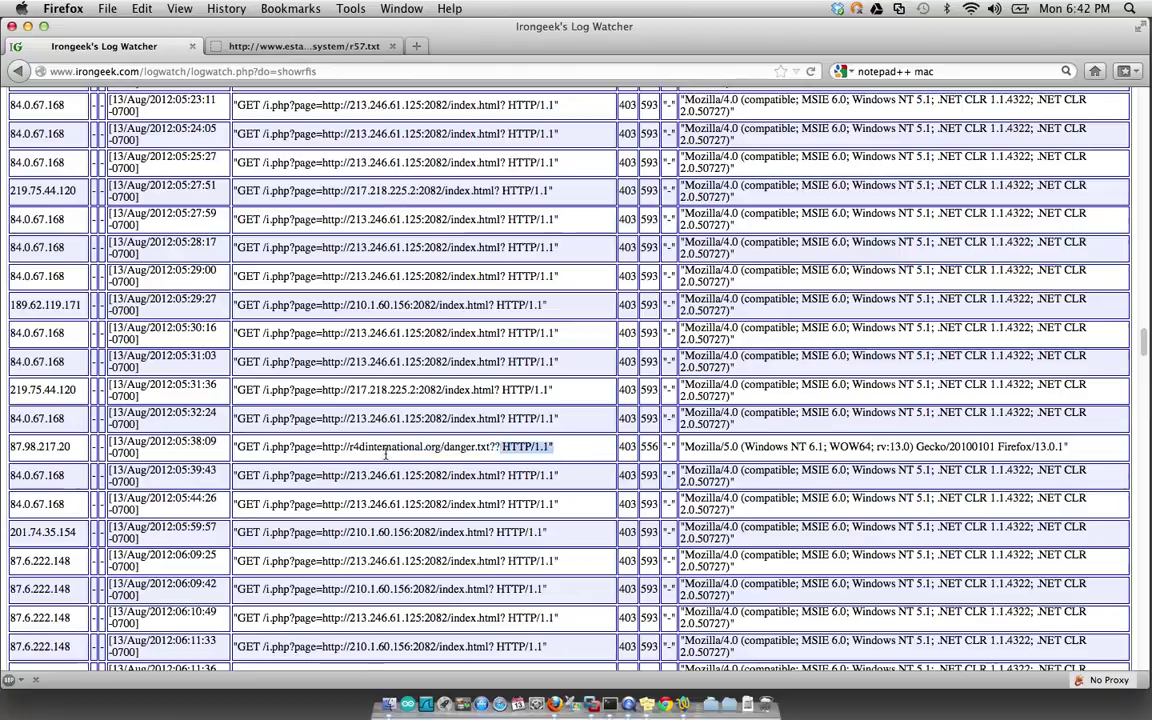
{"action": "mouse_move", "coordinate": [499, 447]}
{"action": "left_mouse_down"}
{"action": "mouse_move", "coordinate": [321, 447]}
{"action": "mouse_move", "coordinate": [490, 447]}
{"action": "left_mouse_up"}
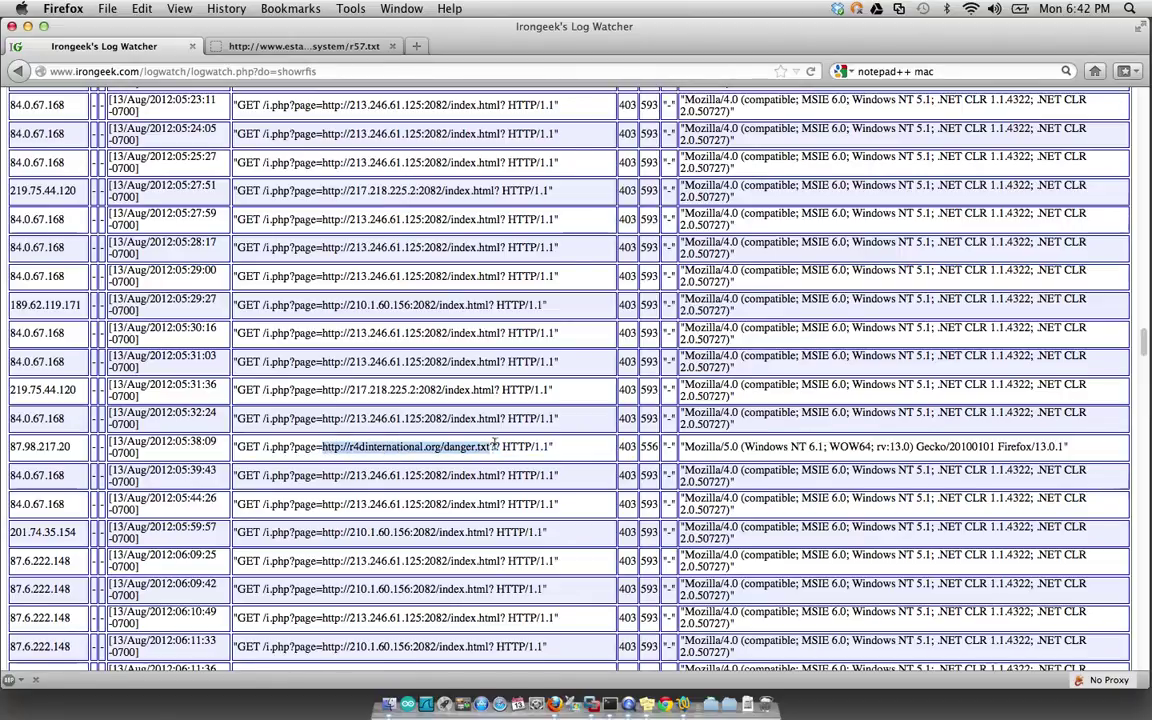
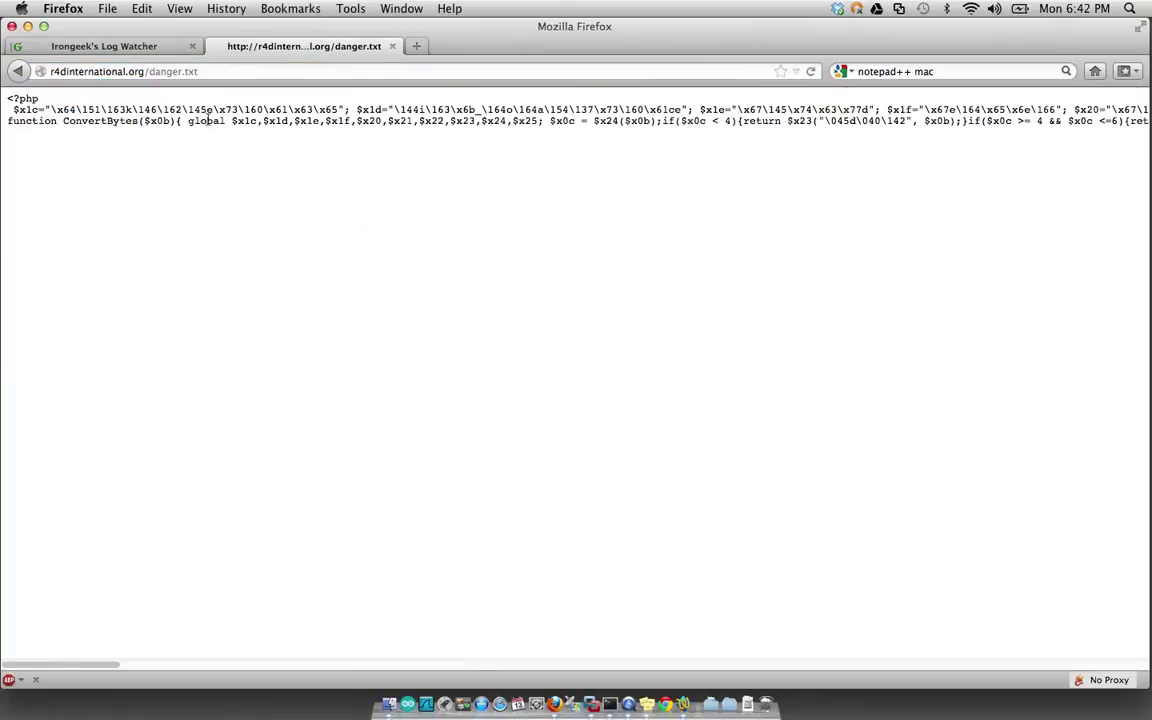
Step: Highlight part of the obfuscated danger.txt code, then return to the Log Watcher's RFIs list scrolled to the top
{"action": "left_click_drag", "start_coordinate": [200, 114], "coordinate": [1093, 140]}
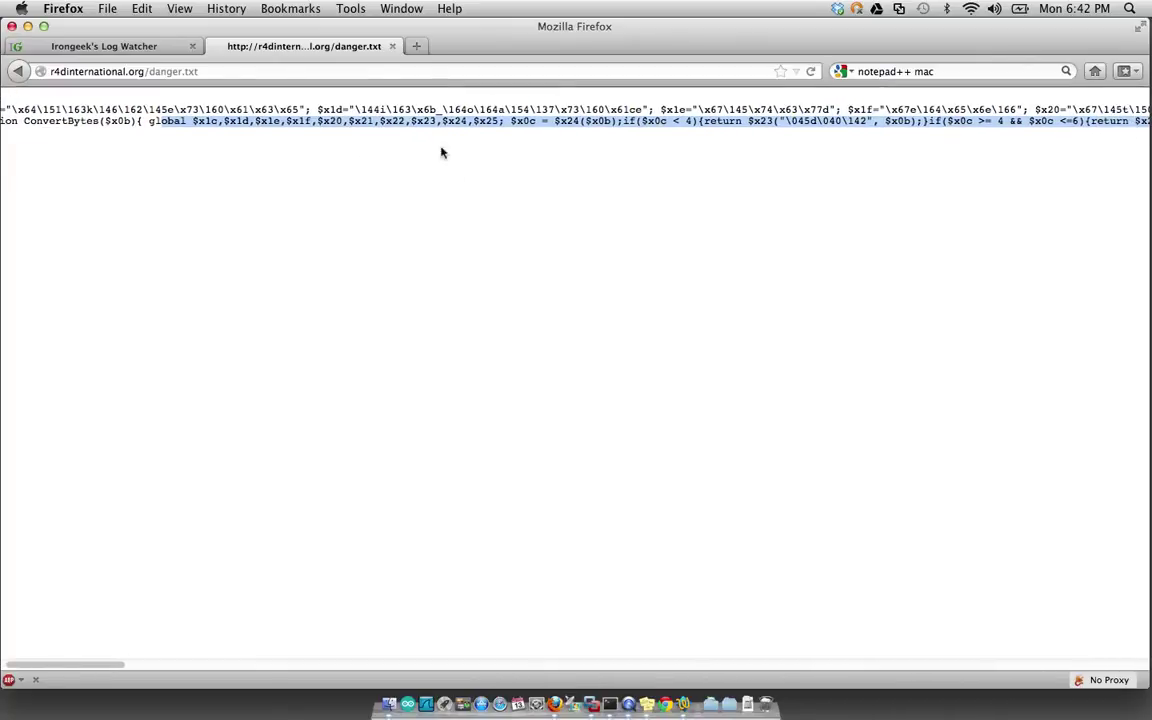
{"action": "left_click", "coordinate": [130, 48]}
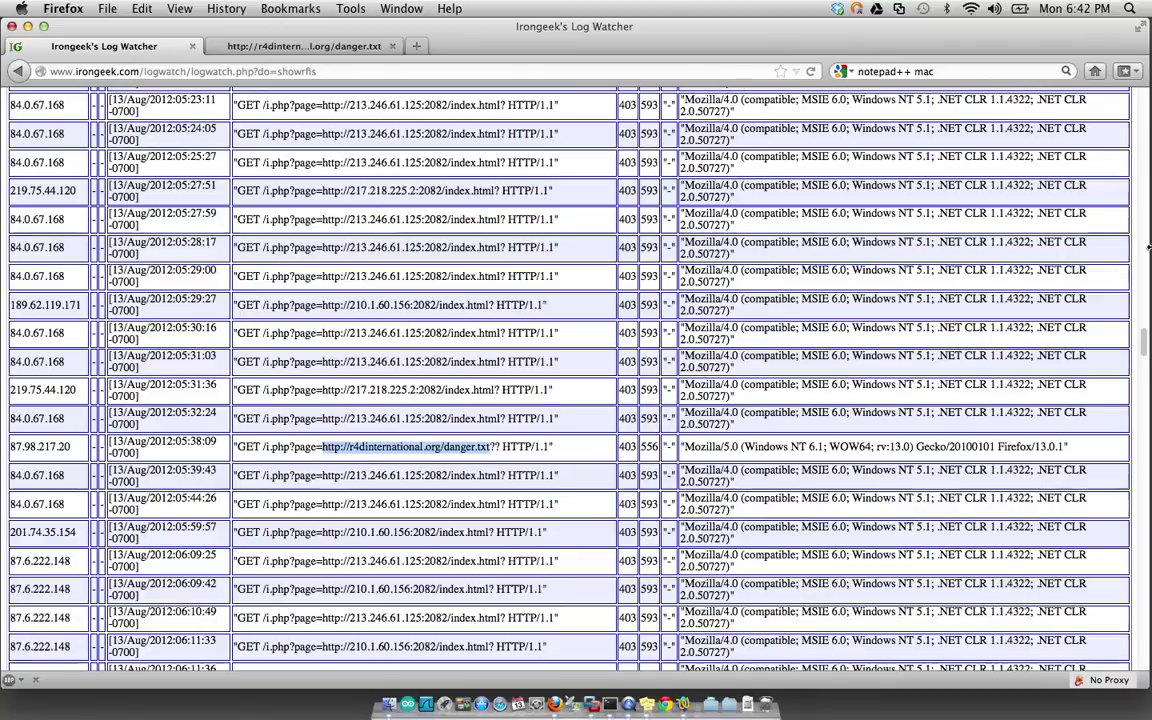
{"action": "scroll", "coordinate": [1100, 300], "scroll_direction": "up", "scroll_amount": 15}
{"action": "left_click_drag", "start_coordinate": [1148, 238], "coordinate": [1148, 97]}
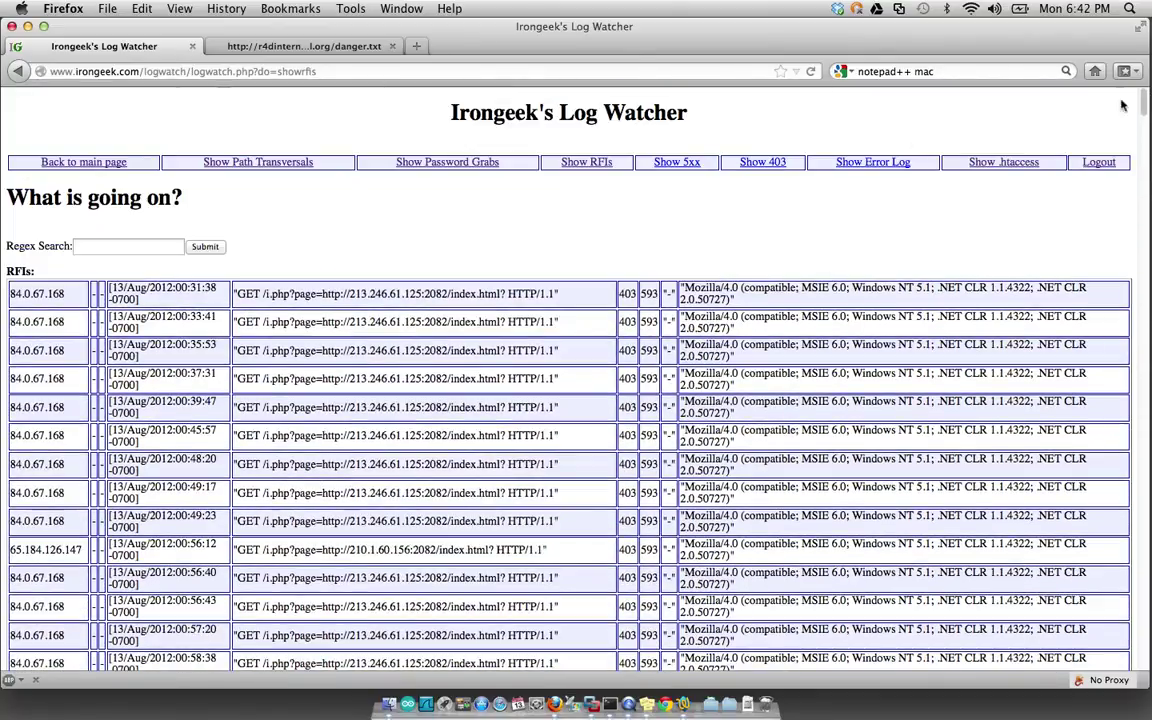
Step: Display the 5xx, 403 and server error log reports in turn
{"action": "left_click", "coordinate": [681, 166]}
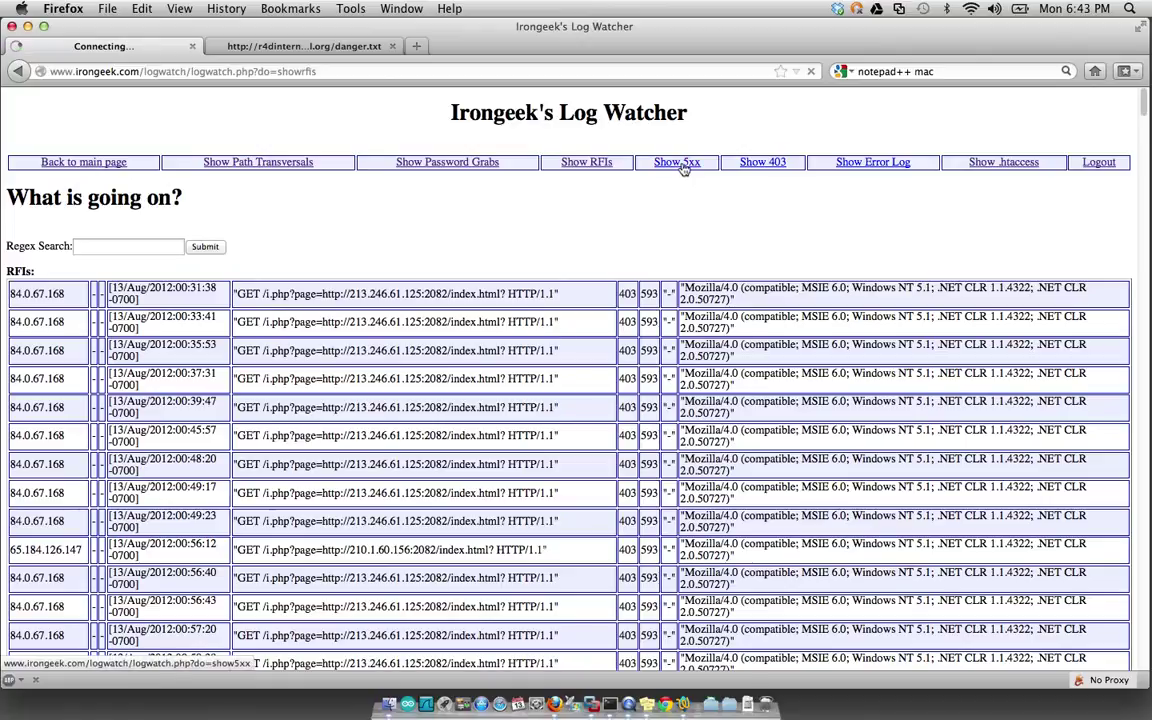
{"action": "left_click", "coordinate": [778, 164]}
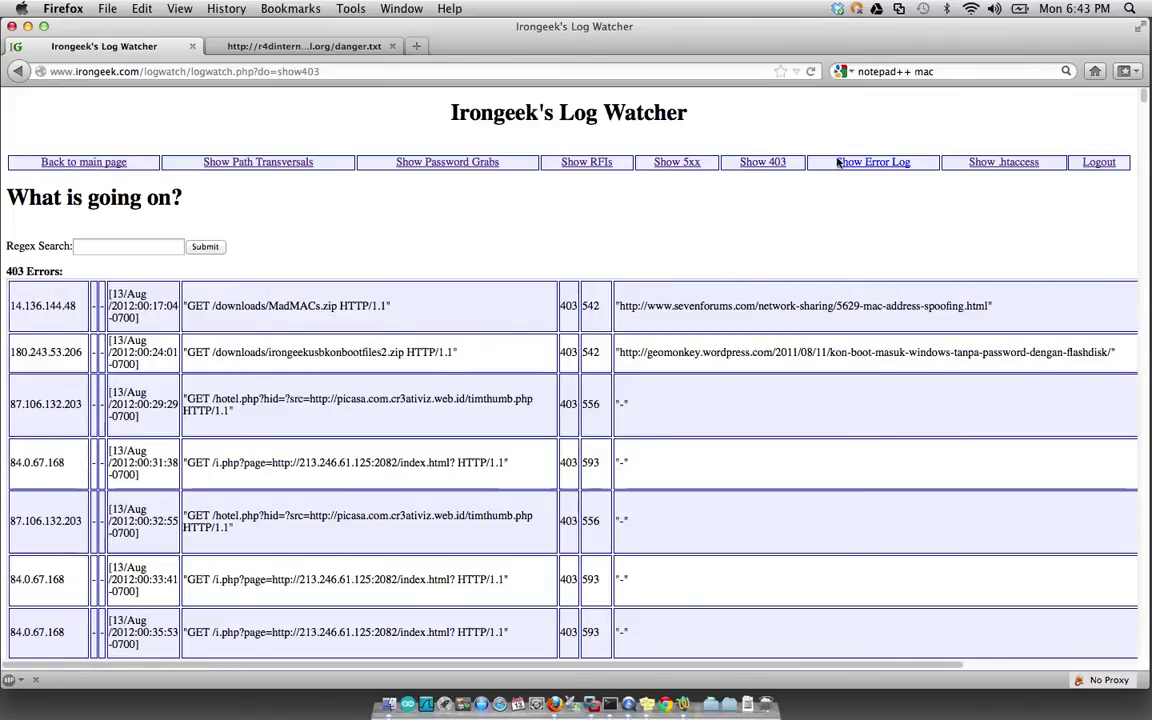
{"action": "left_click", "coordinate": [869, 165]}
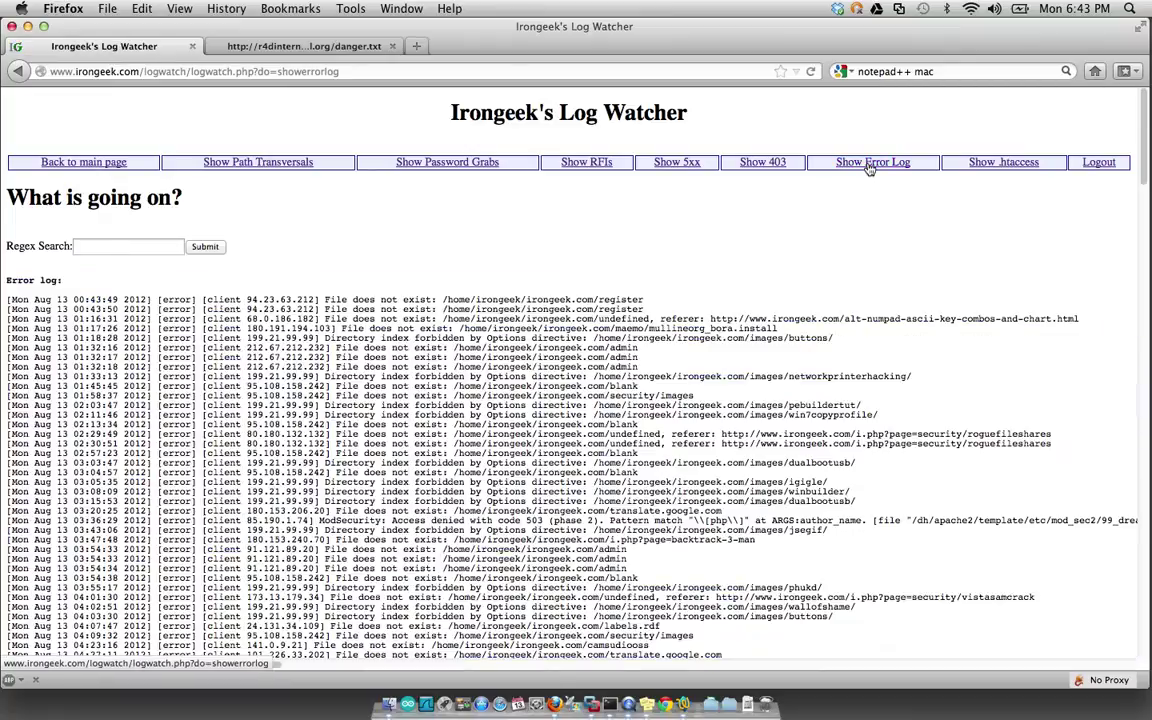
Step: Scroll through the error log, log out of Log Watcher, and bring up logwatch.php in TextWrangler
{"action": "scroll", "coordinate": [1143, 213], "scroll_direction": "down", "scroll_amount": 5}
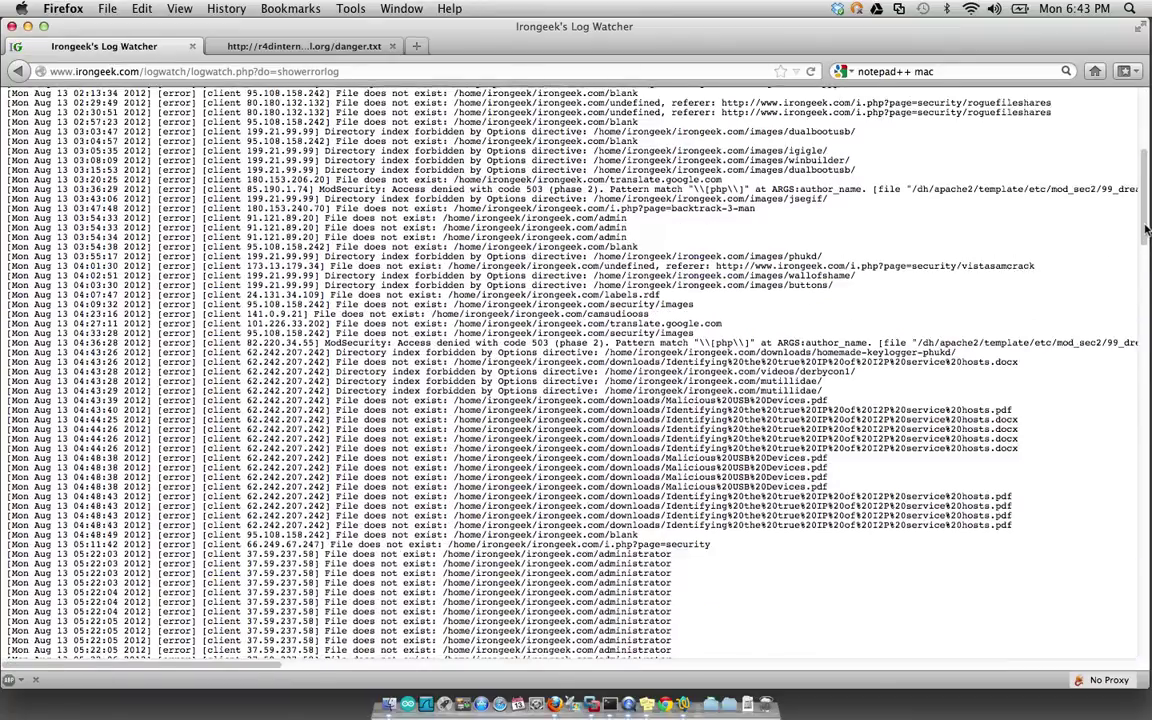
{"action": "scroll", "coordinate": [1147, 236], "scroll_direction": "down", "scroll_amount": 5}
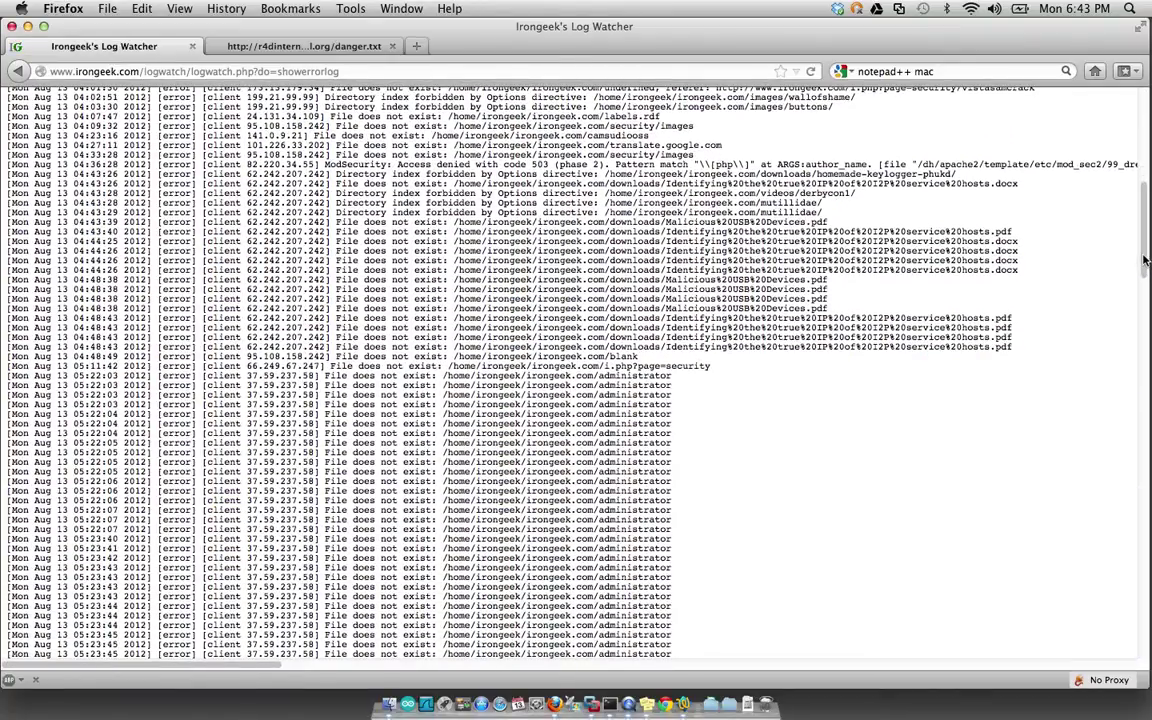
{"action": "scroll", "coordinate": [1131, 300], "scroll_direction": "up", "scroll_amount": 10}
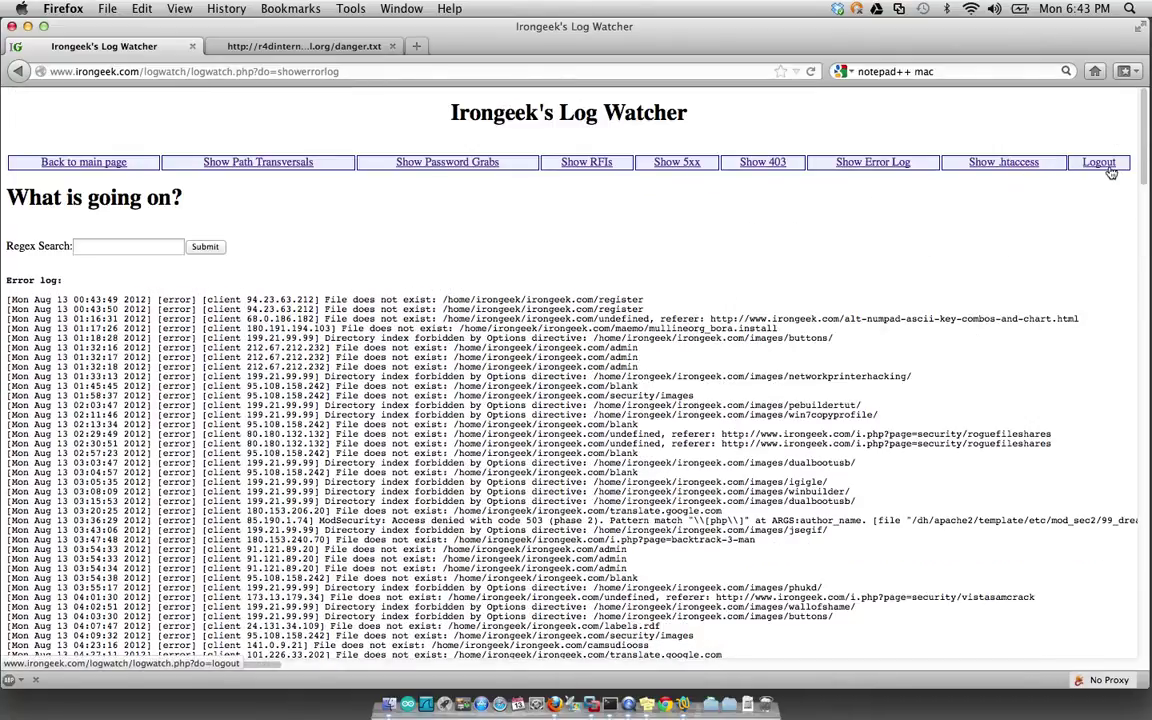
{"action": "left_click", "coordinate": [1099, 163]}
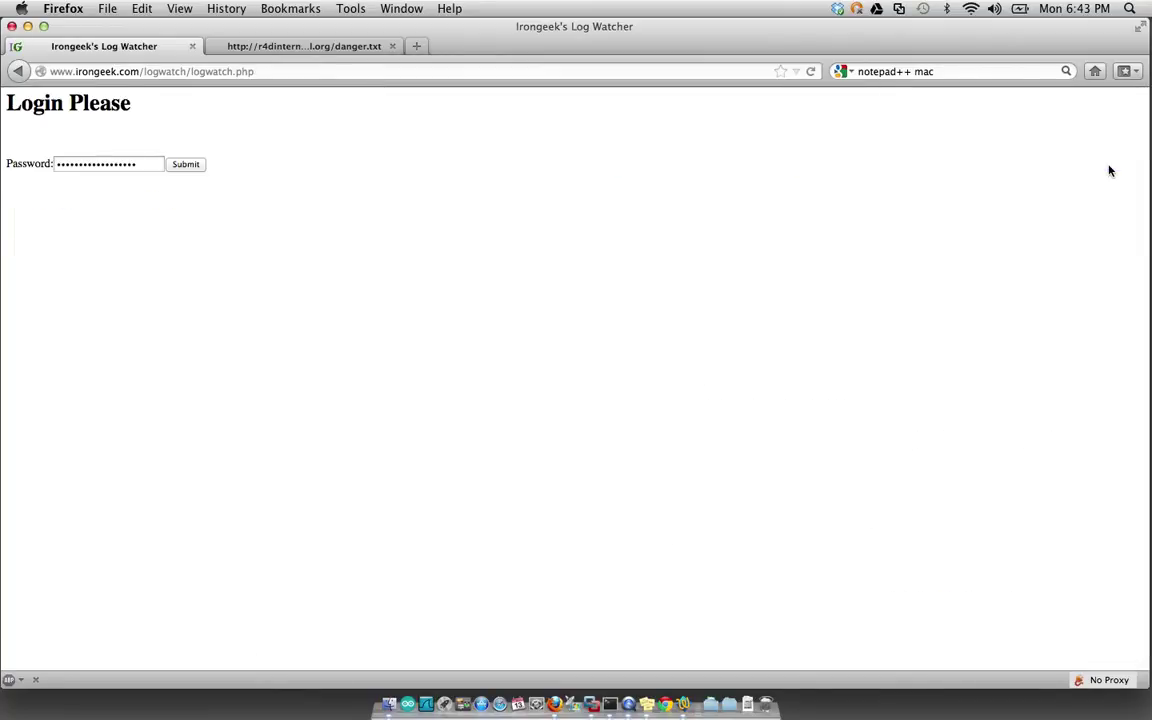
{"action": "key", "text": "super+Tab"}
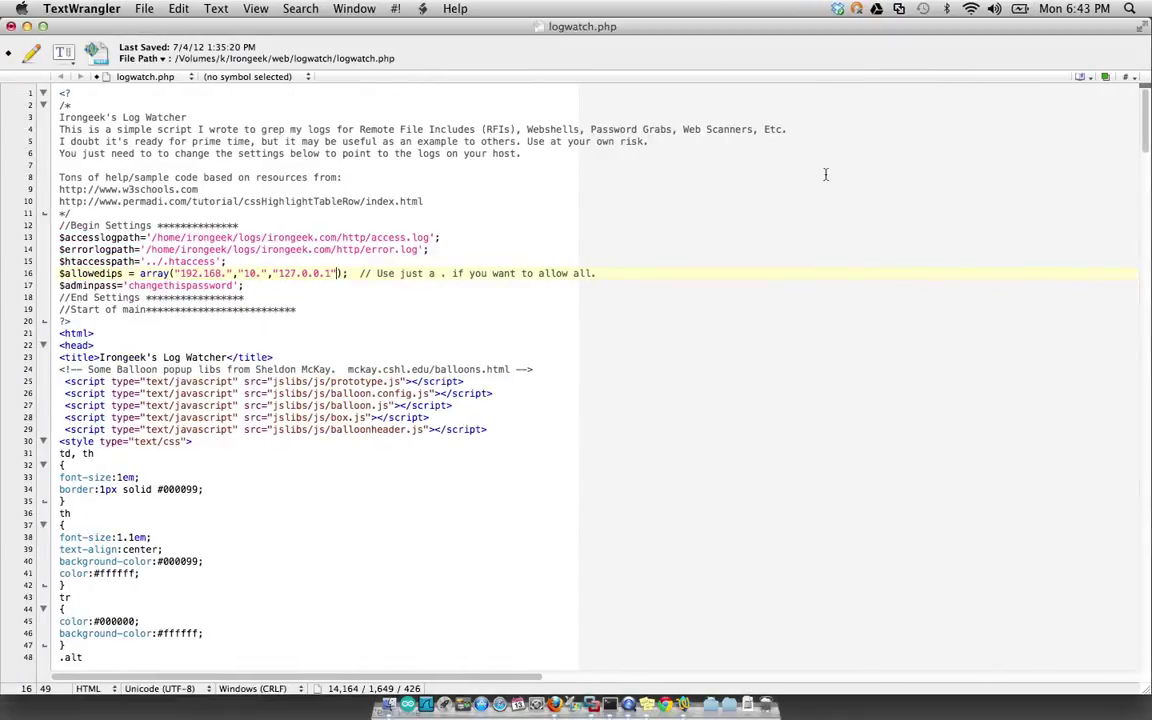
{"action": "left_click_drag", "start_coordinate": [152, 237], "coordinate": [224, 261]}
{"action": "left_click", "coordinate": [147, 261]}
{"action": "left_click", "coordinate": [216, 285]}
{"action": "left_click_drag", "start_coordinate": [227, 273], "coordinate": [181, 273]}
{"action": "left_click_drag", "start_coordinate": [280, 273], "coordinate": [330, 273]}
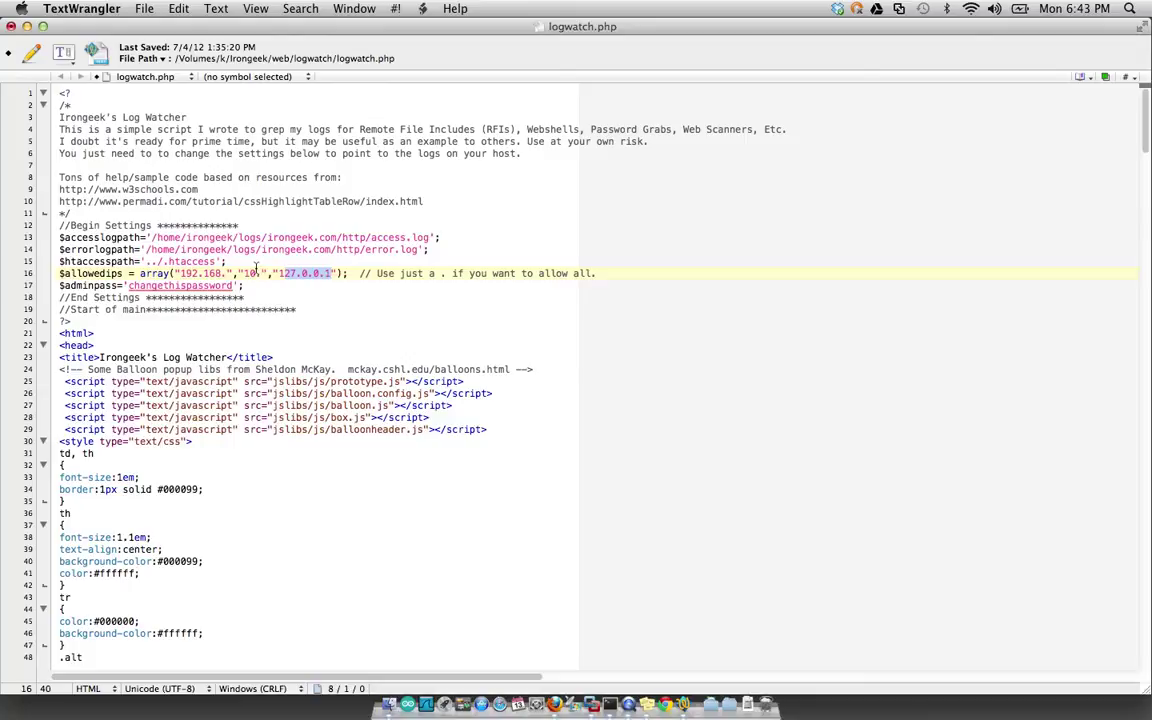
{"action": "left_click_drag", "start_coordinate": [244, 273], "coordinate": [256, 272]}
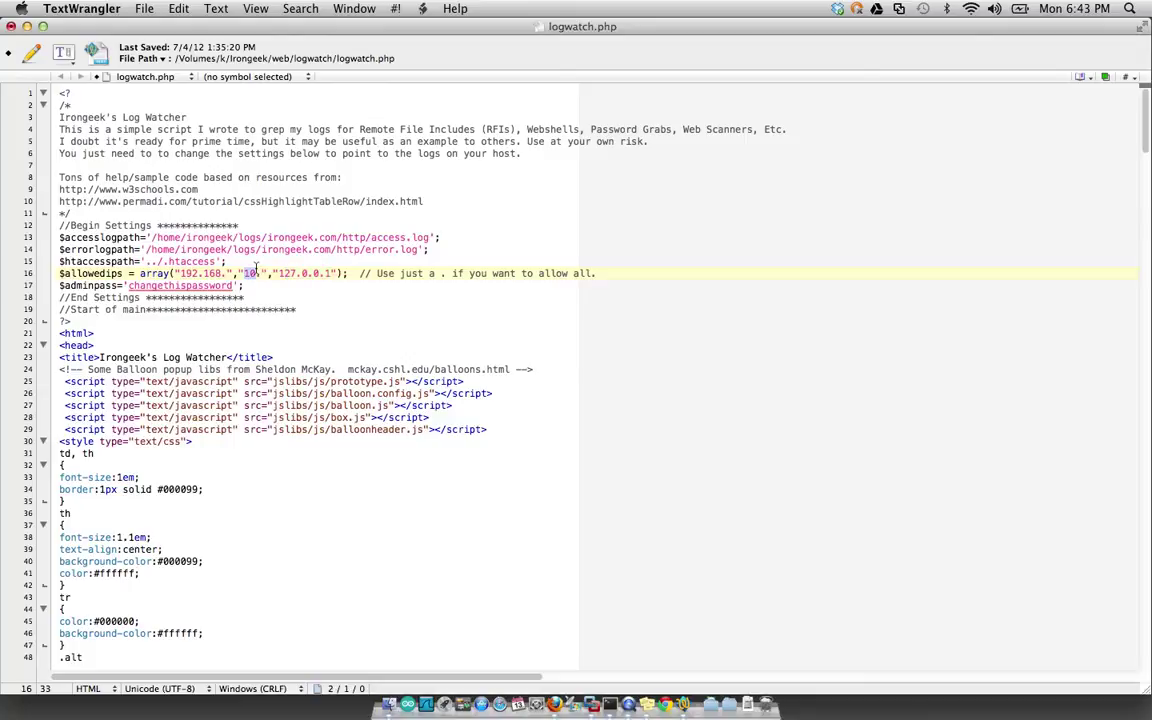
{"action": "left_click", "coordinate": [180, 285]}
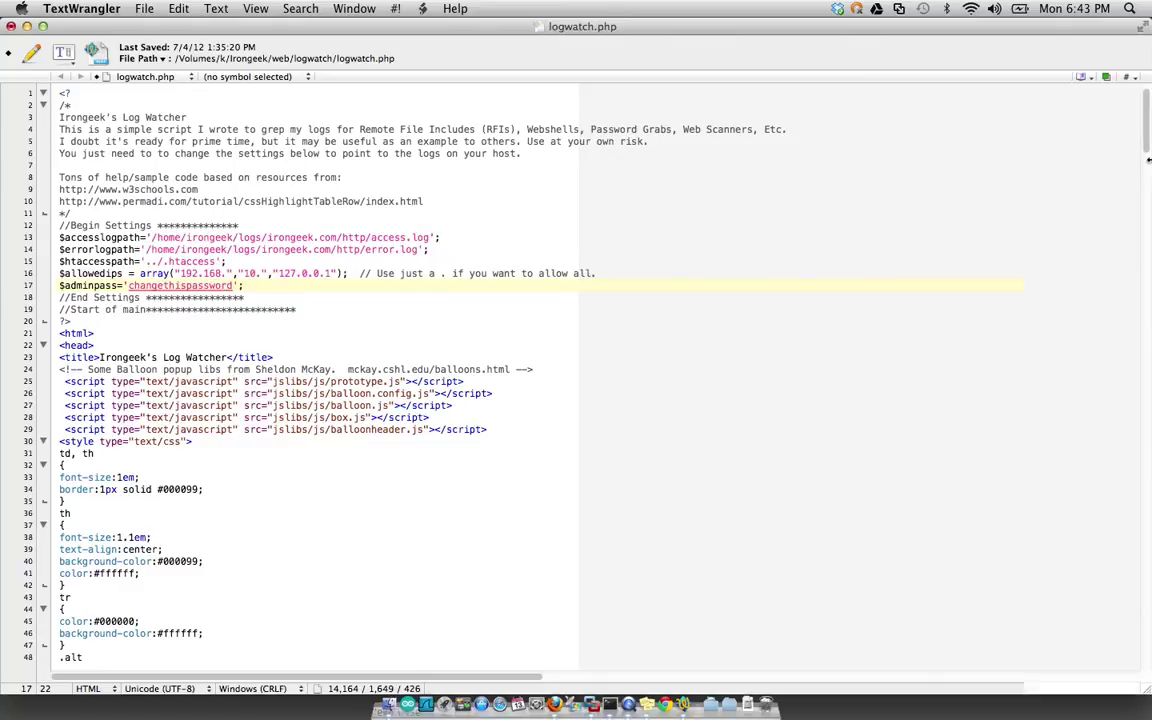
{"action": "left_click_drag", "start_coordinate": [1148, 160], "coordinate": [1148, 177]}
{"action": "scroll", "coordinate": [1148, 135], "scroll_direction": "down", "scroll_amount": 10}
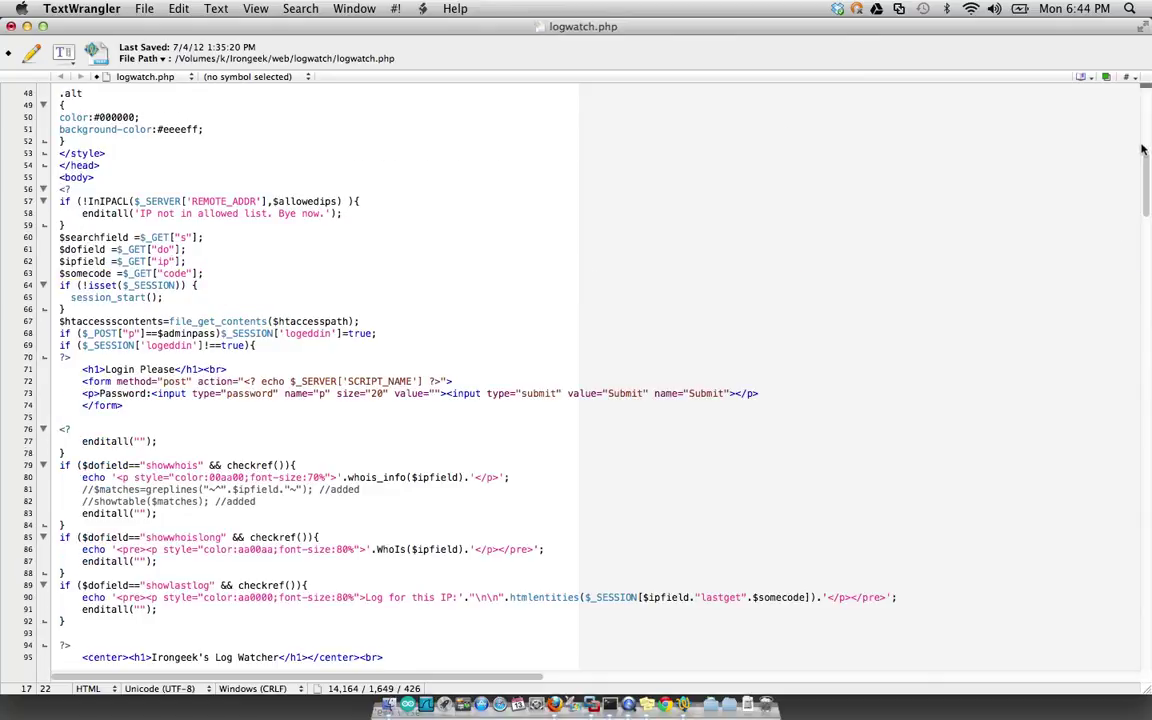
{"action": "left_click_drag", "start_coordinate": [1148, 183], "coordinate": [1148, 260]}
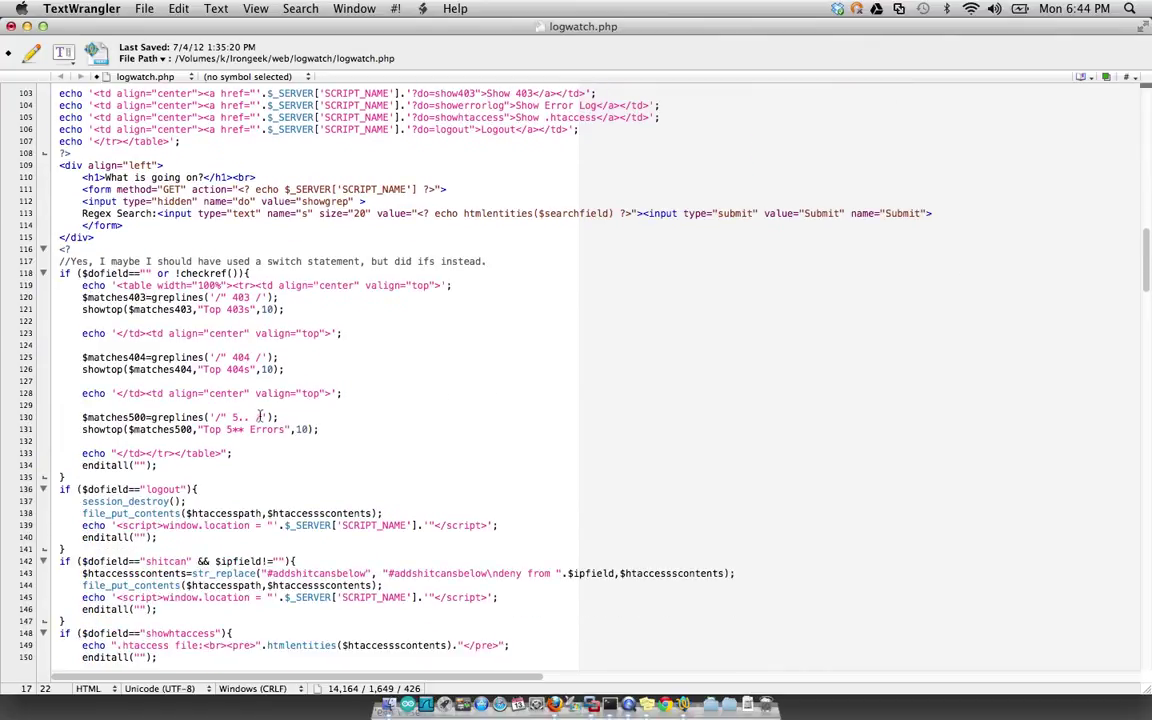
{"action": "left_click_drag", "start_coordinate": [268, 417], "coordinate": [211, 418]}
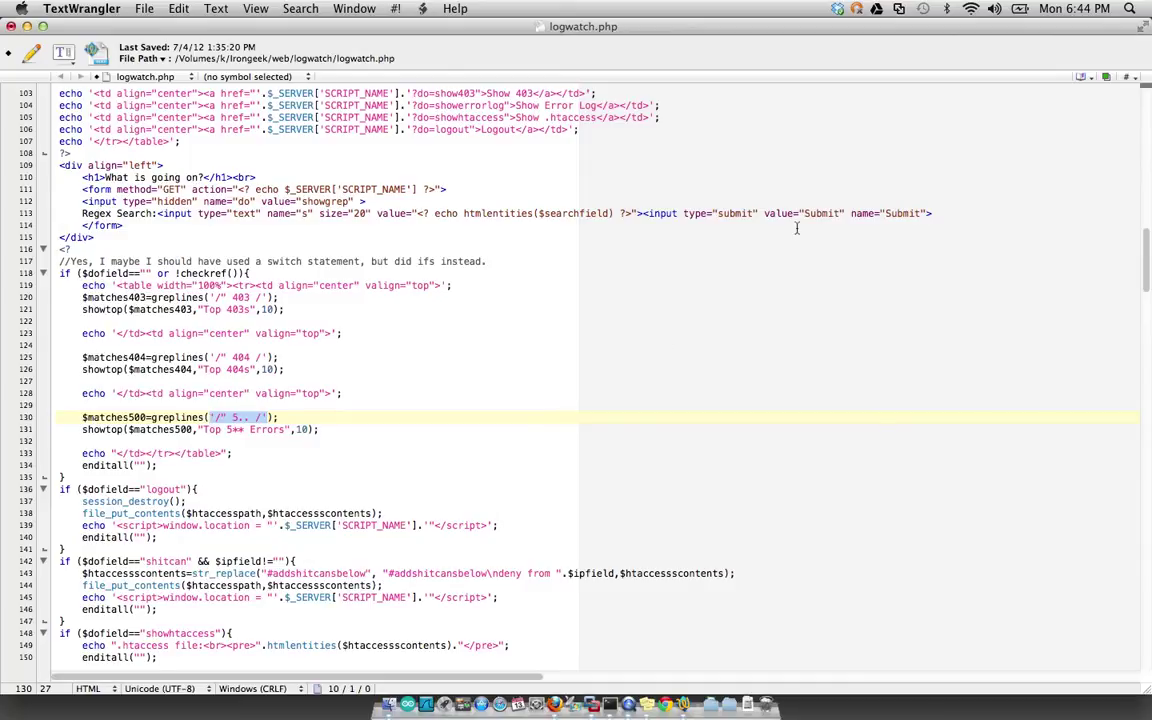
{"action": "left_click_drag", "start_coordinate": [1146, 260], "coordinate": [1148, 120]}
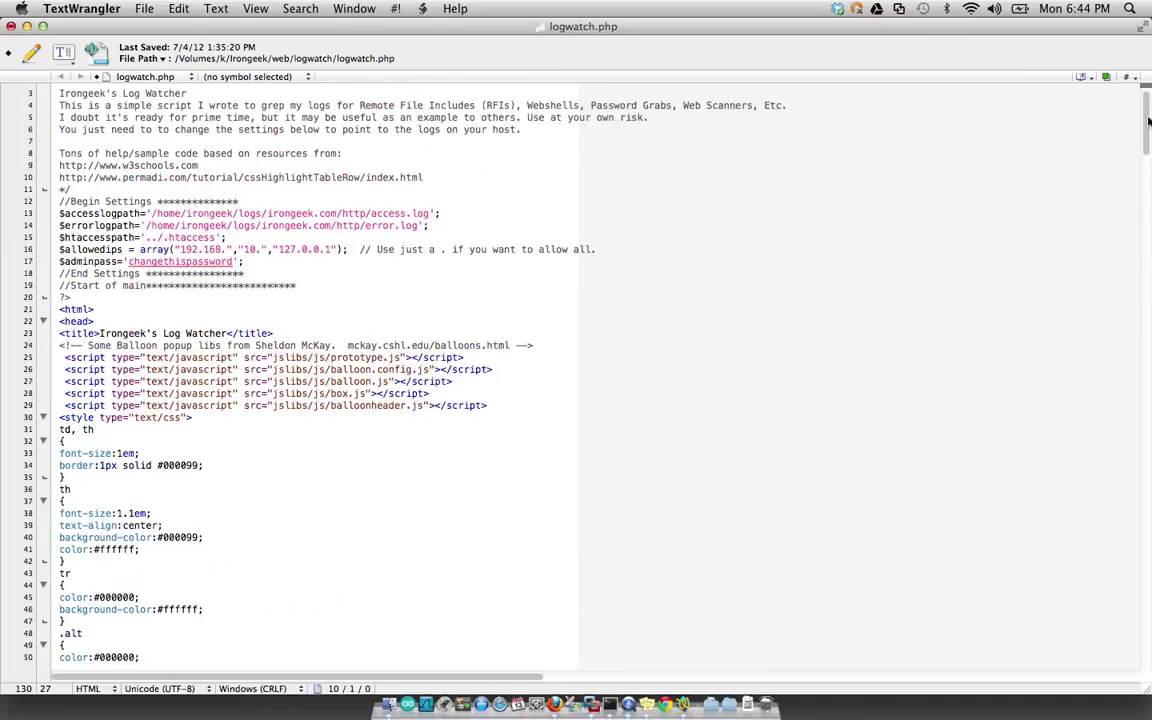